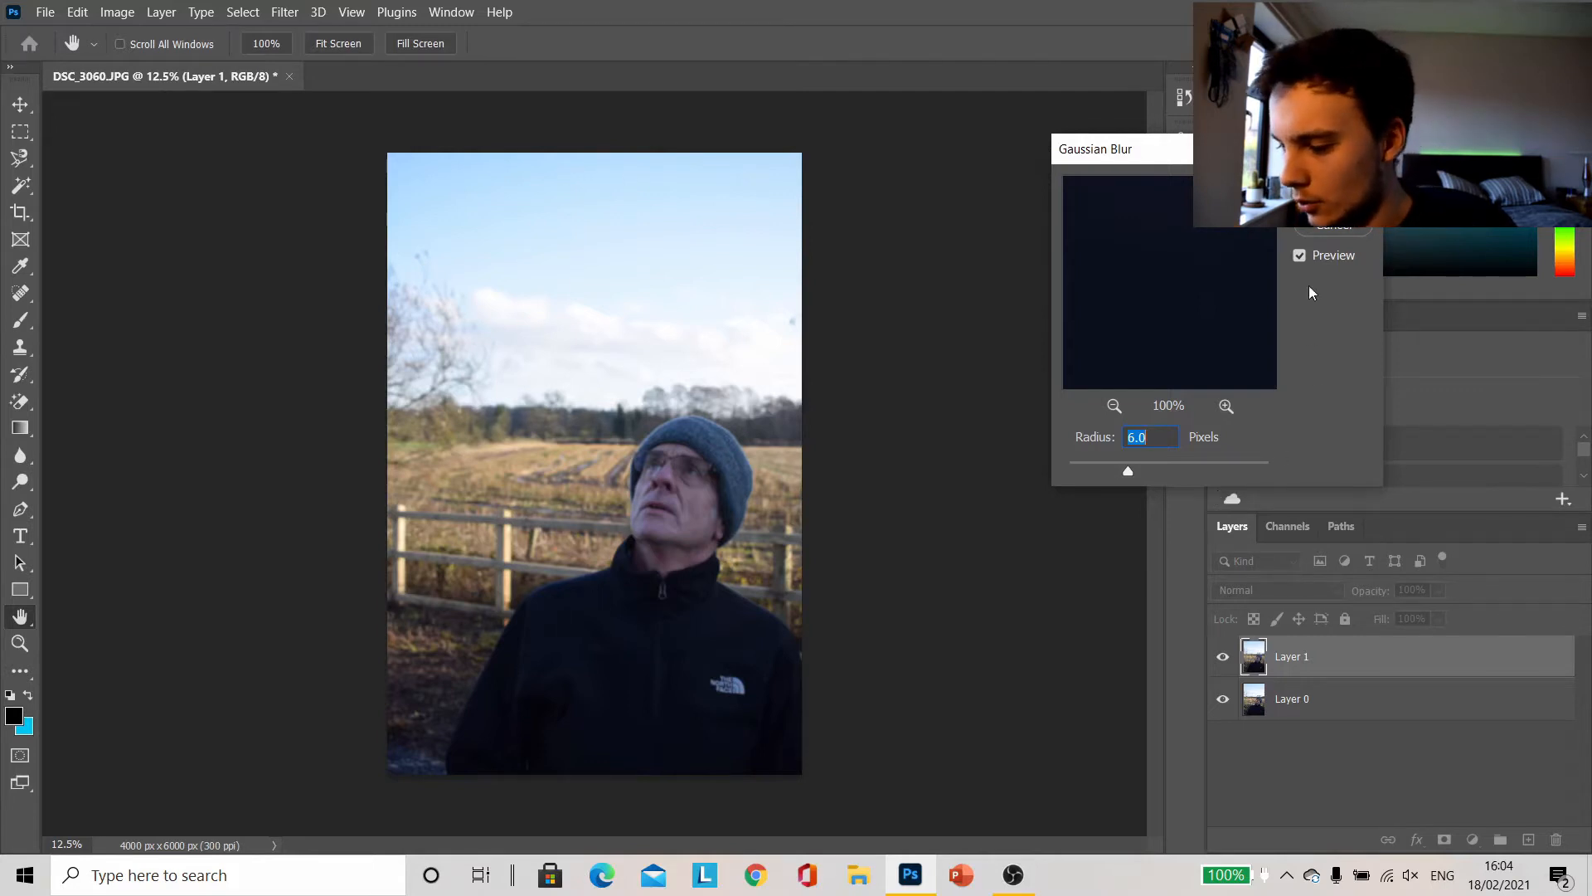
# Step: Apply the Gaussian Blur to Layer 1 with a 5-pixel radius and set the layer's blend mode to Soft Light
pyautogui.write('5')
pyautogui.press('Return')
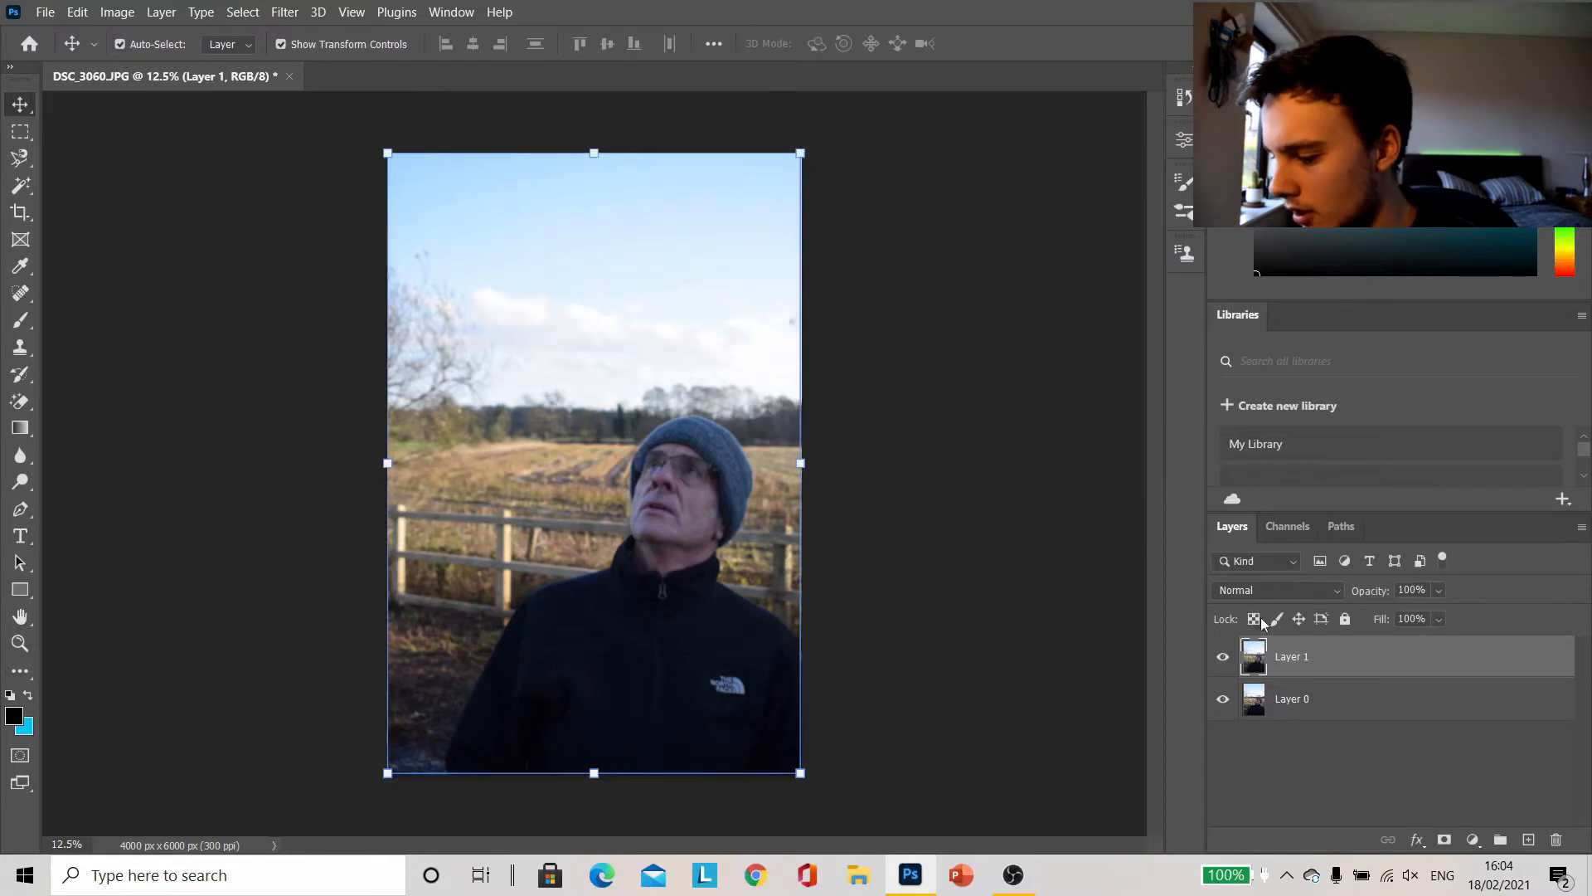
pyautogui.click(1287, 592)
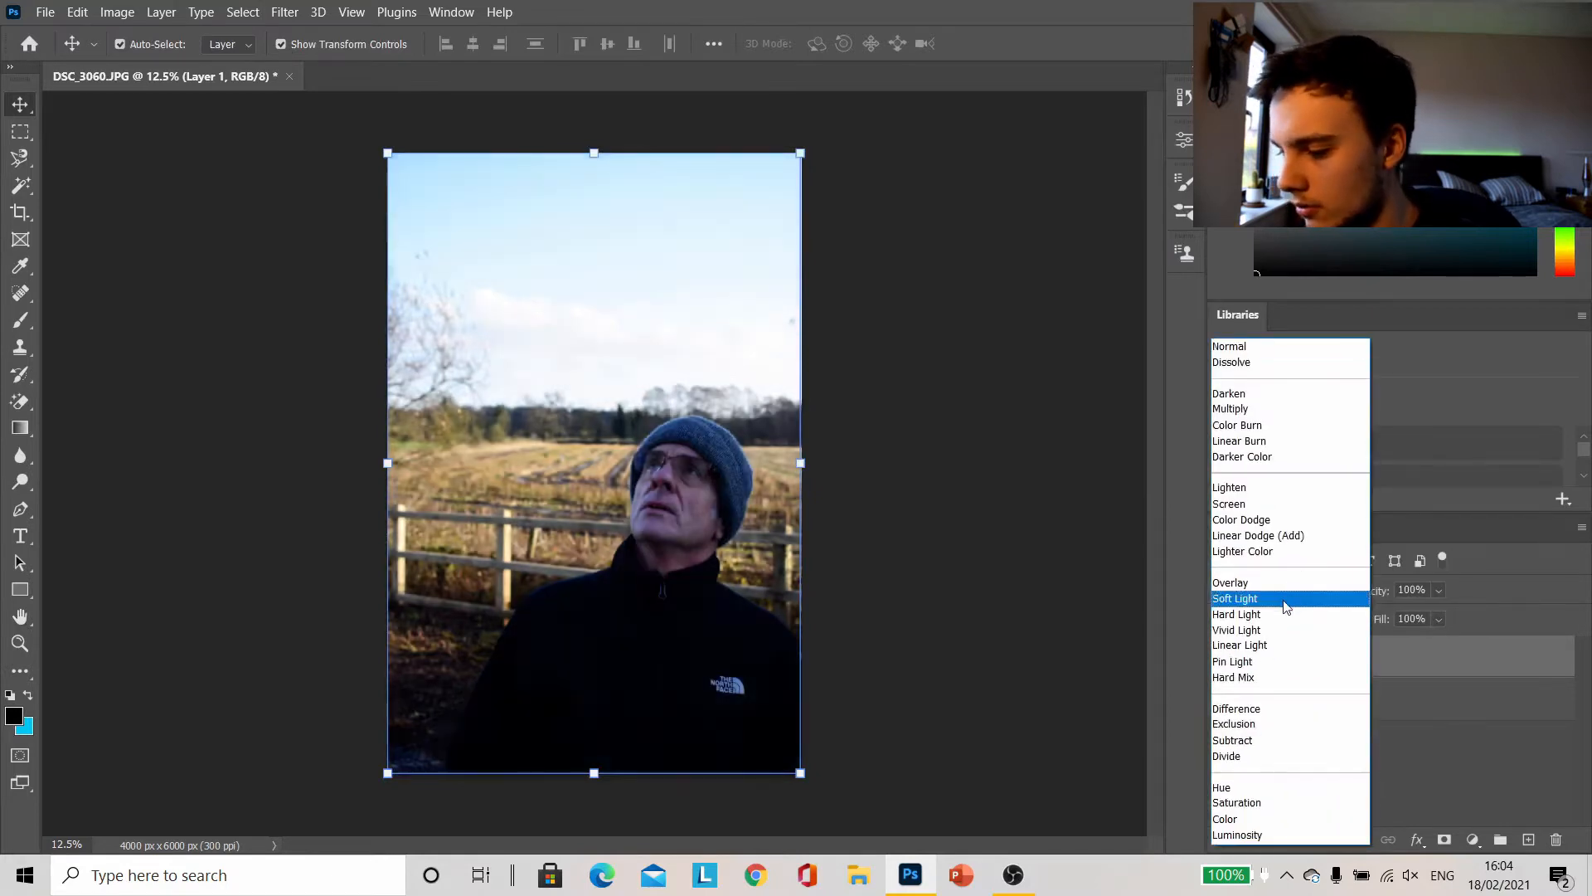
pyautogui.click(1286, 599)
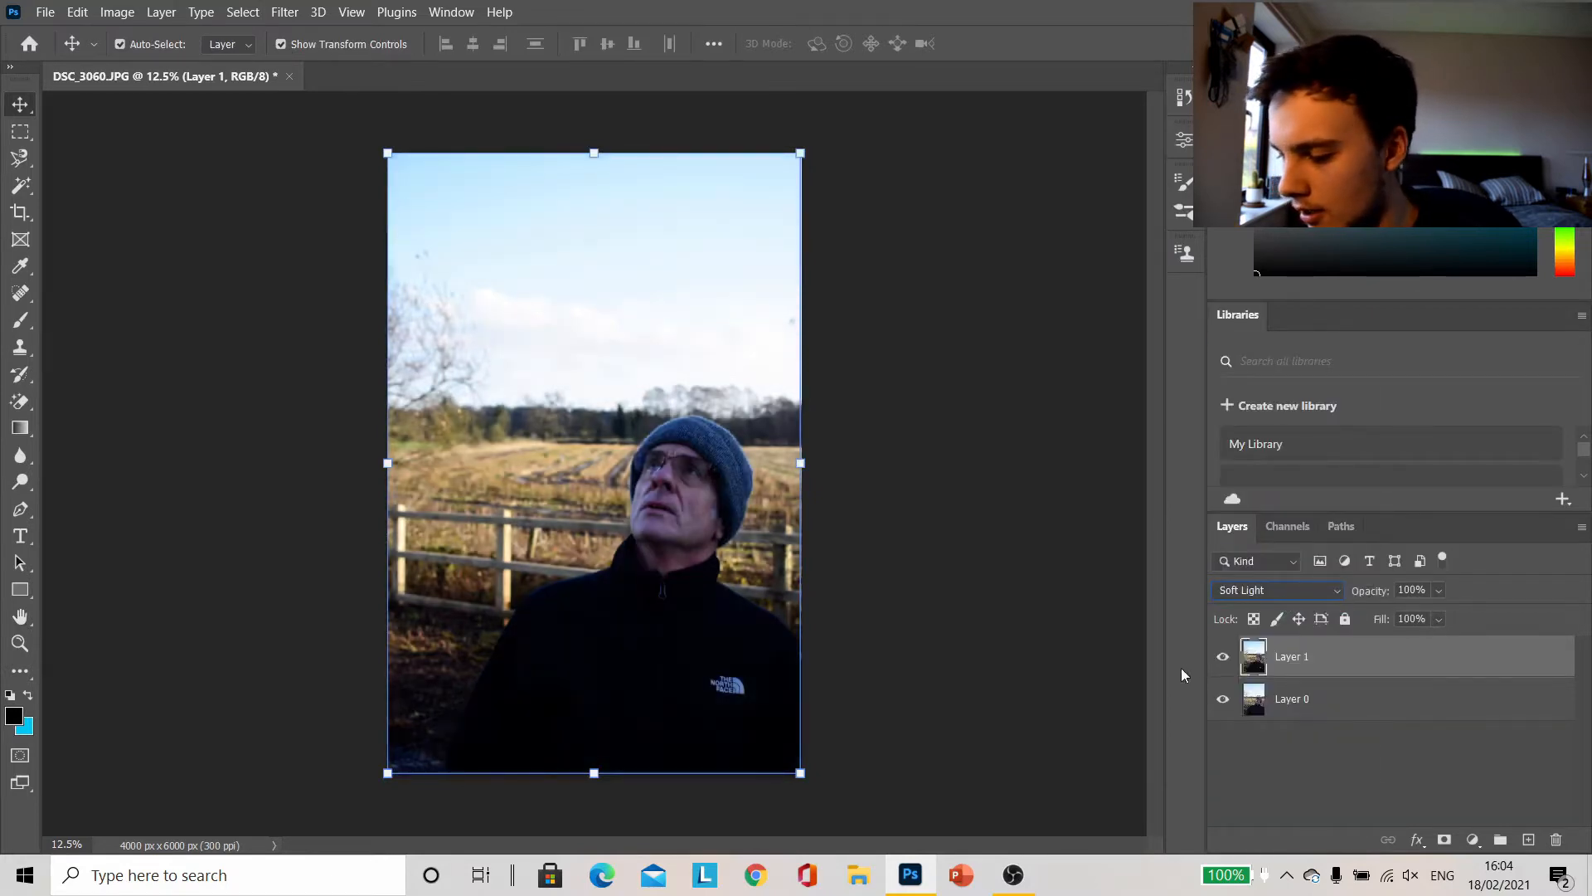
# Step: Compare the photo with Layer 1 hidden and shown, and set the layer's opacity to 80%
pyautogui.click(1224, 656)
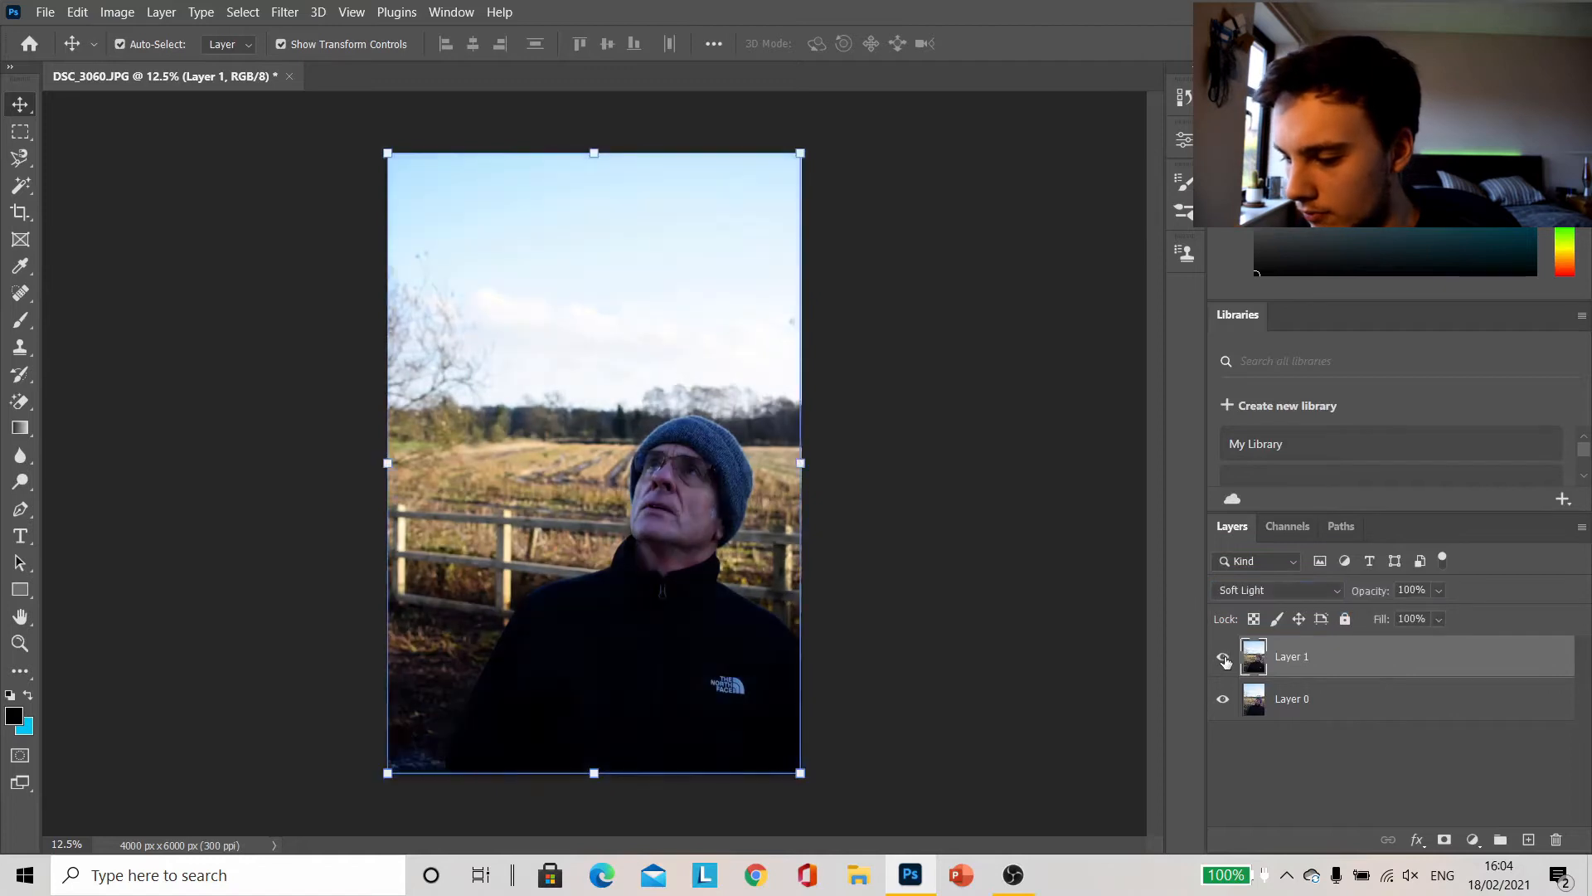
pyautogui.click(1224, 658)
pyautogui.click(1224, 657)
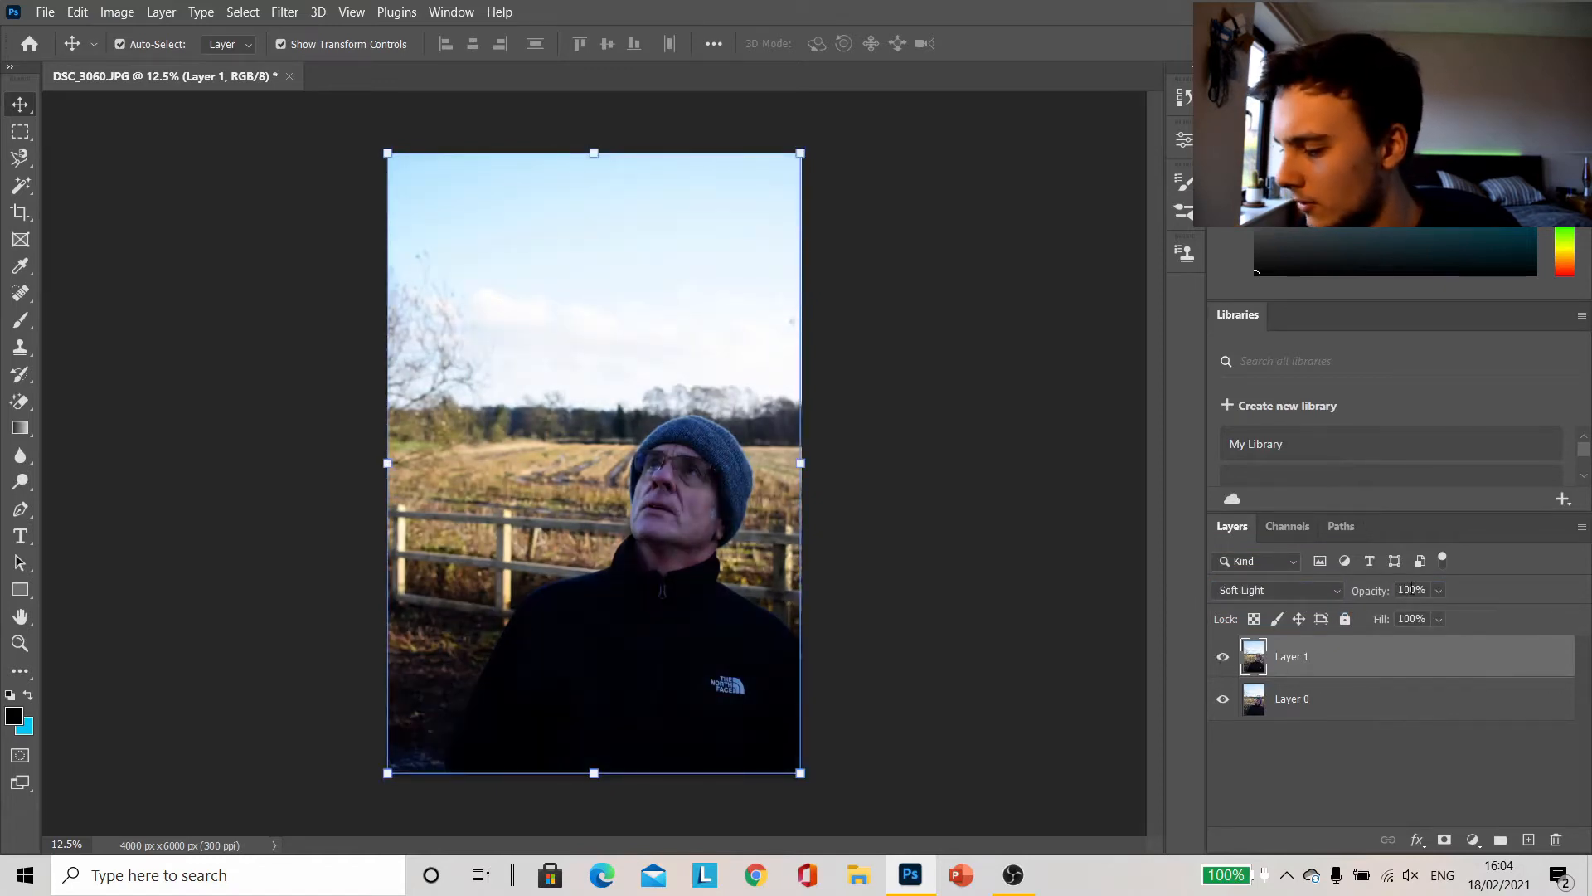
pyautogui.moveTo(1411, 590); pyautogui.dragTo(1384, 593)
pyautogui.write('8')
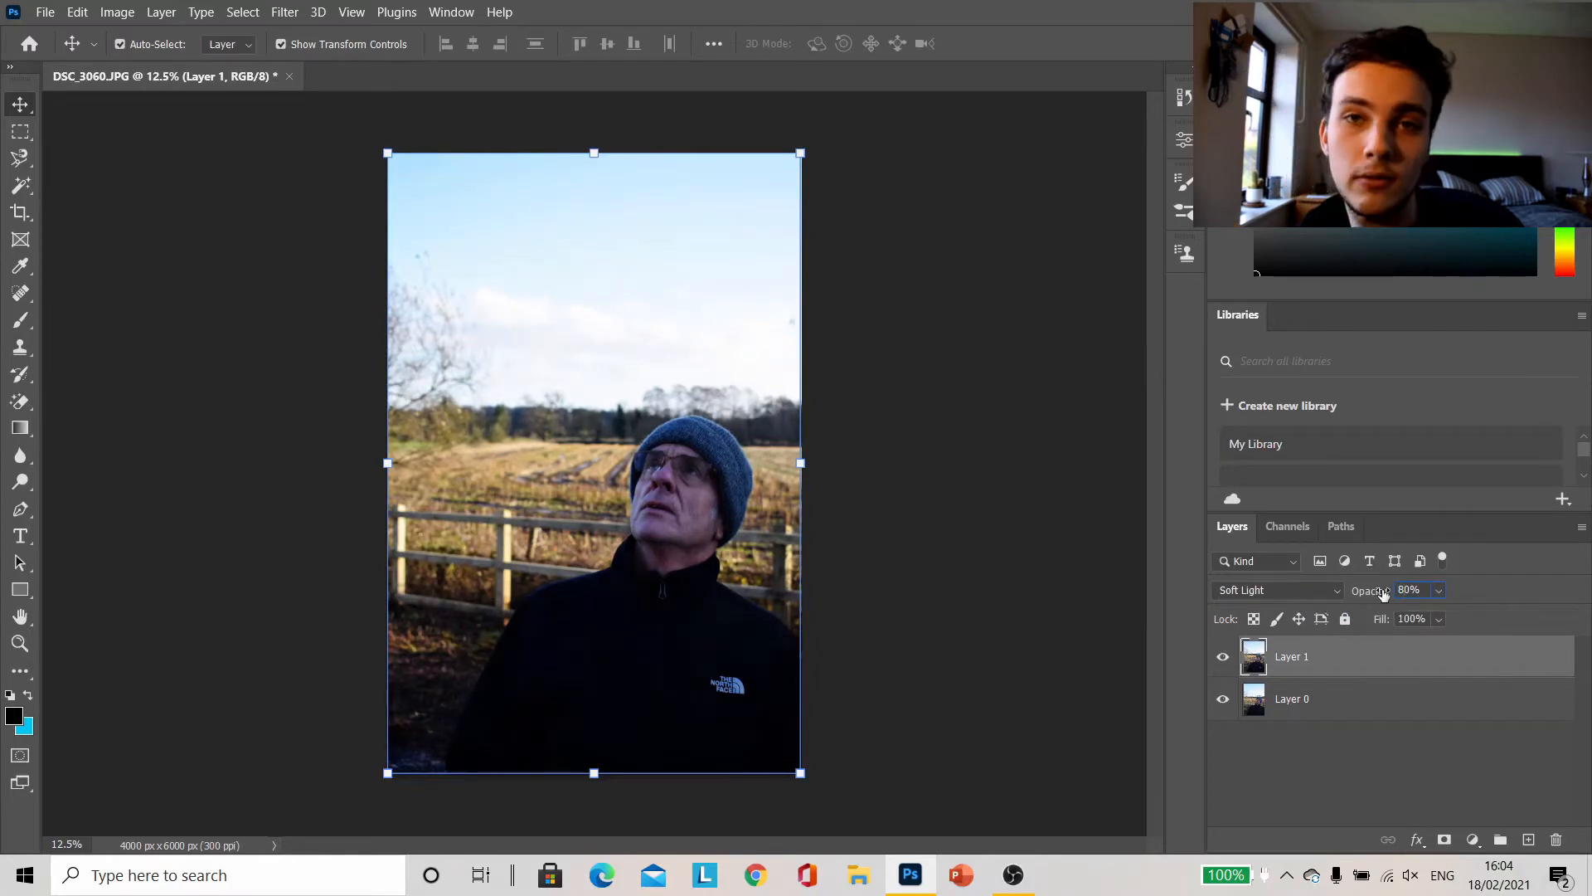
pyautogui.click(927, 590)
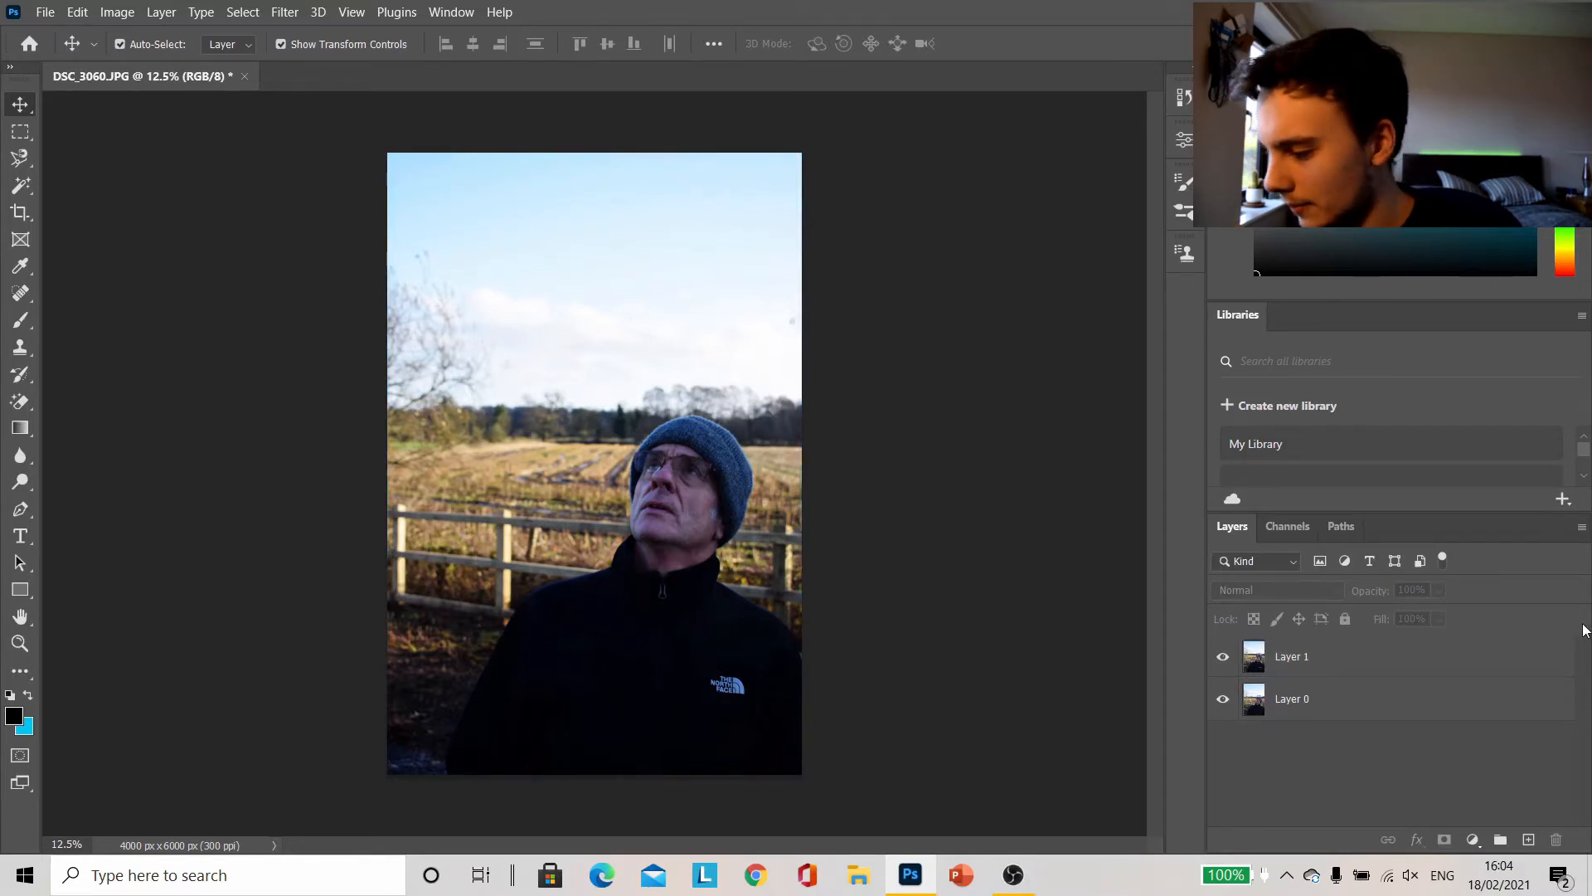
# Step: Stamp all visible layers onto a new layer above Layer 1 and set its blend mode to Overlay
pyautogui.hotkey('ctrl', 'shift', 'alt', 'n')
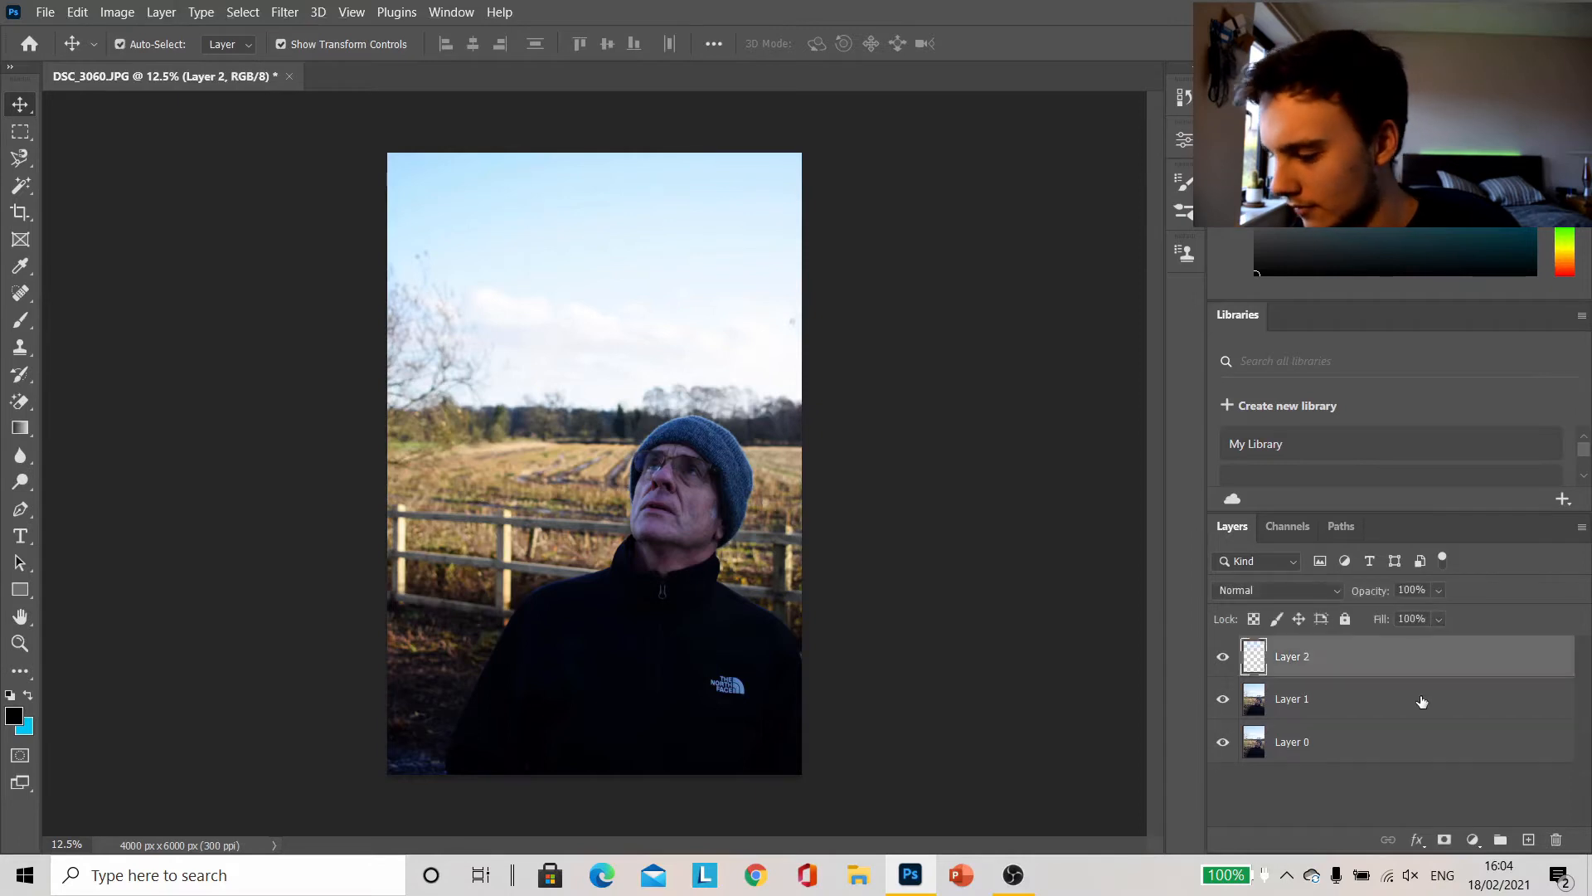
pyautogui.hotkey('ctrl', 'shift', 'alt', 'e')
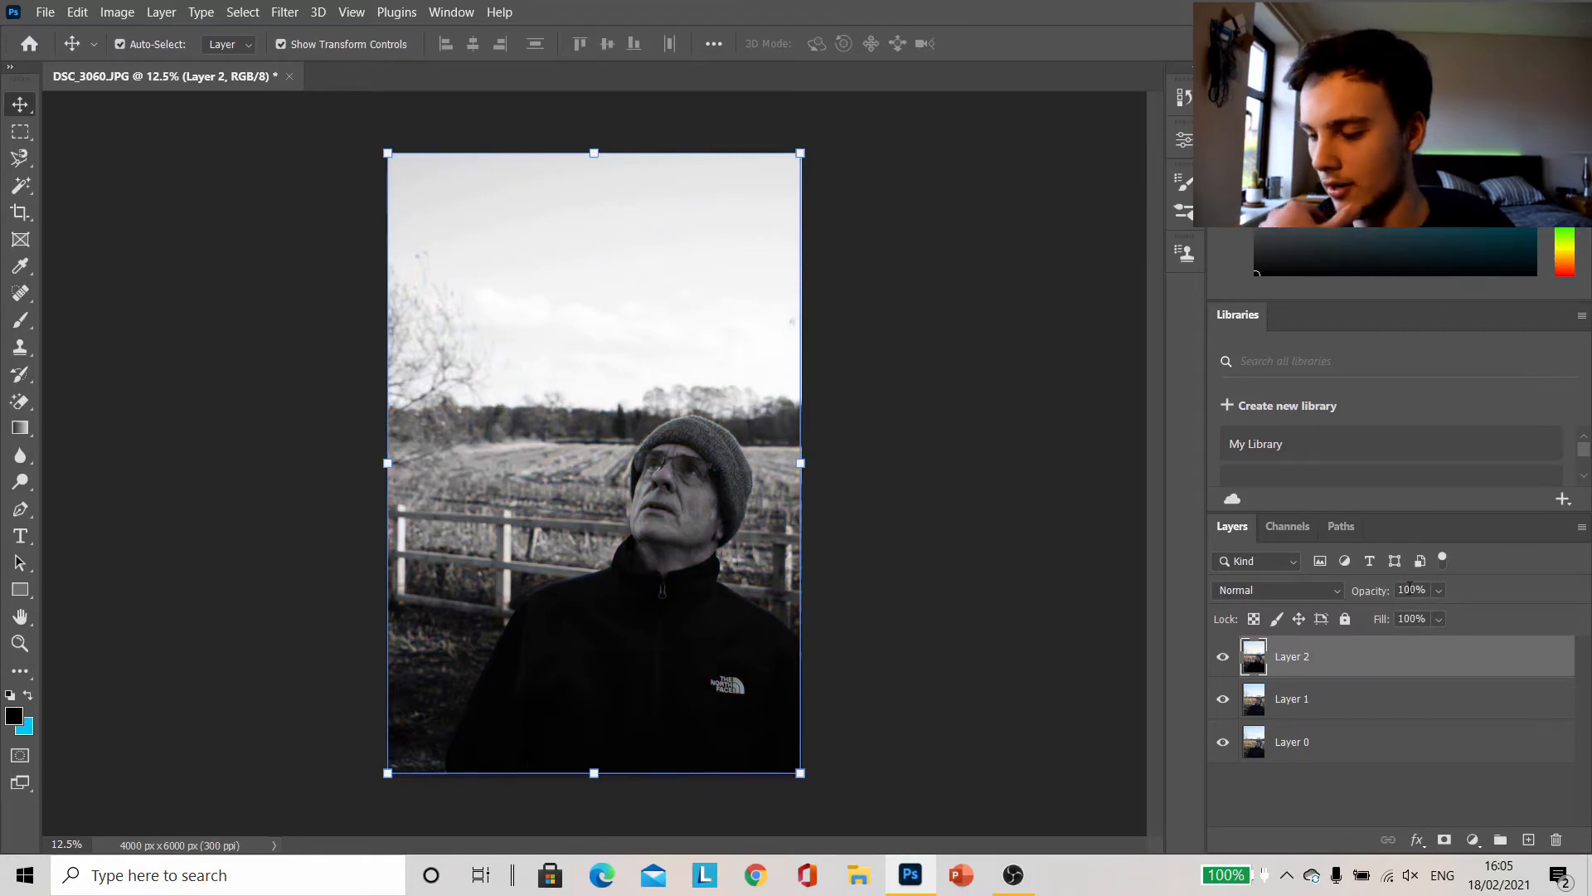
pyautogui.click(1294, 590)
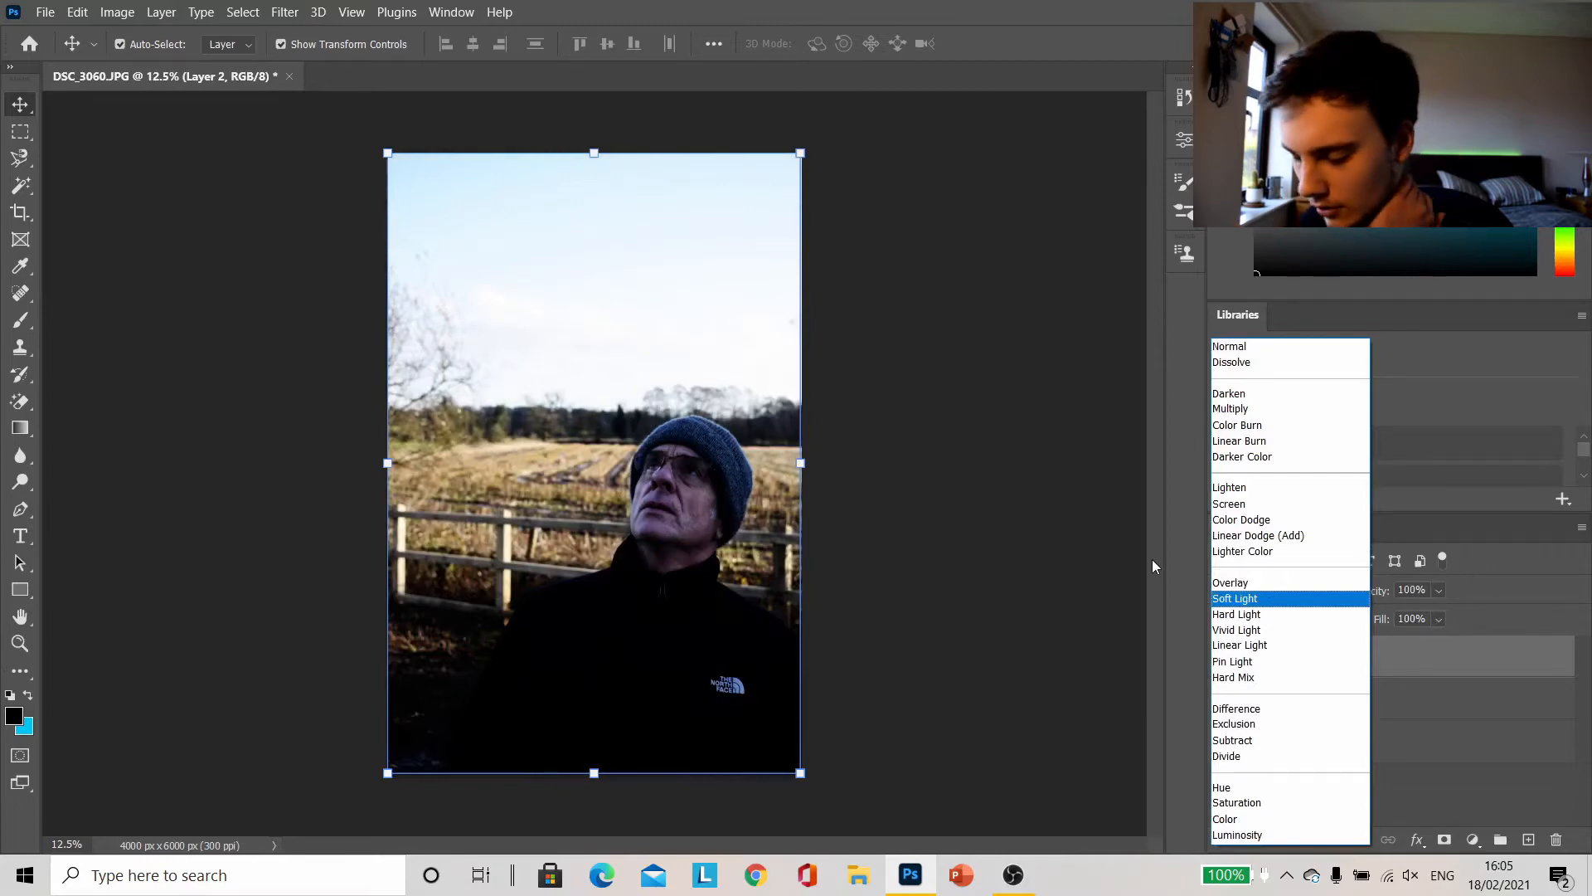
pyautogui.click(1249, 583)
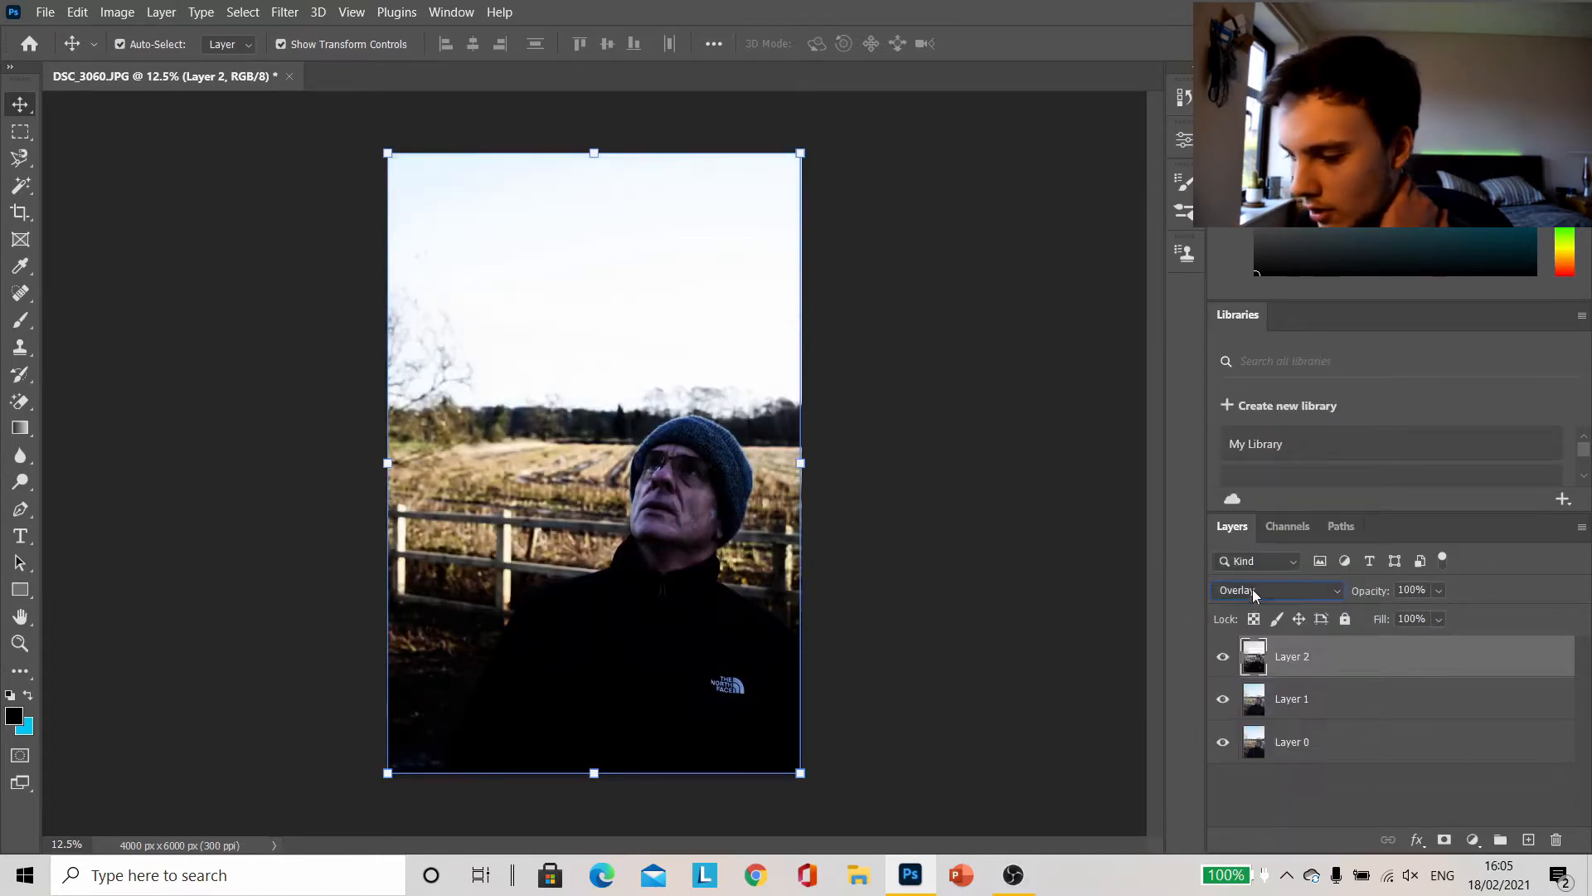
# Step: Apply a High Pass filter with a radius of 8.1 pixels to Layer 2
pyautogui.click(285, 12)
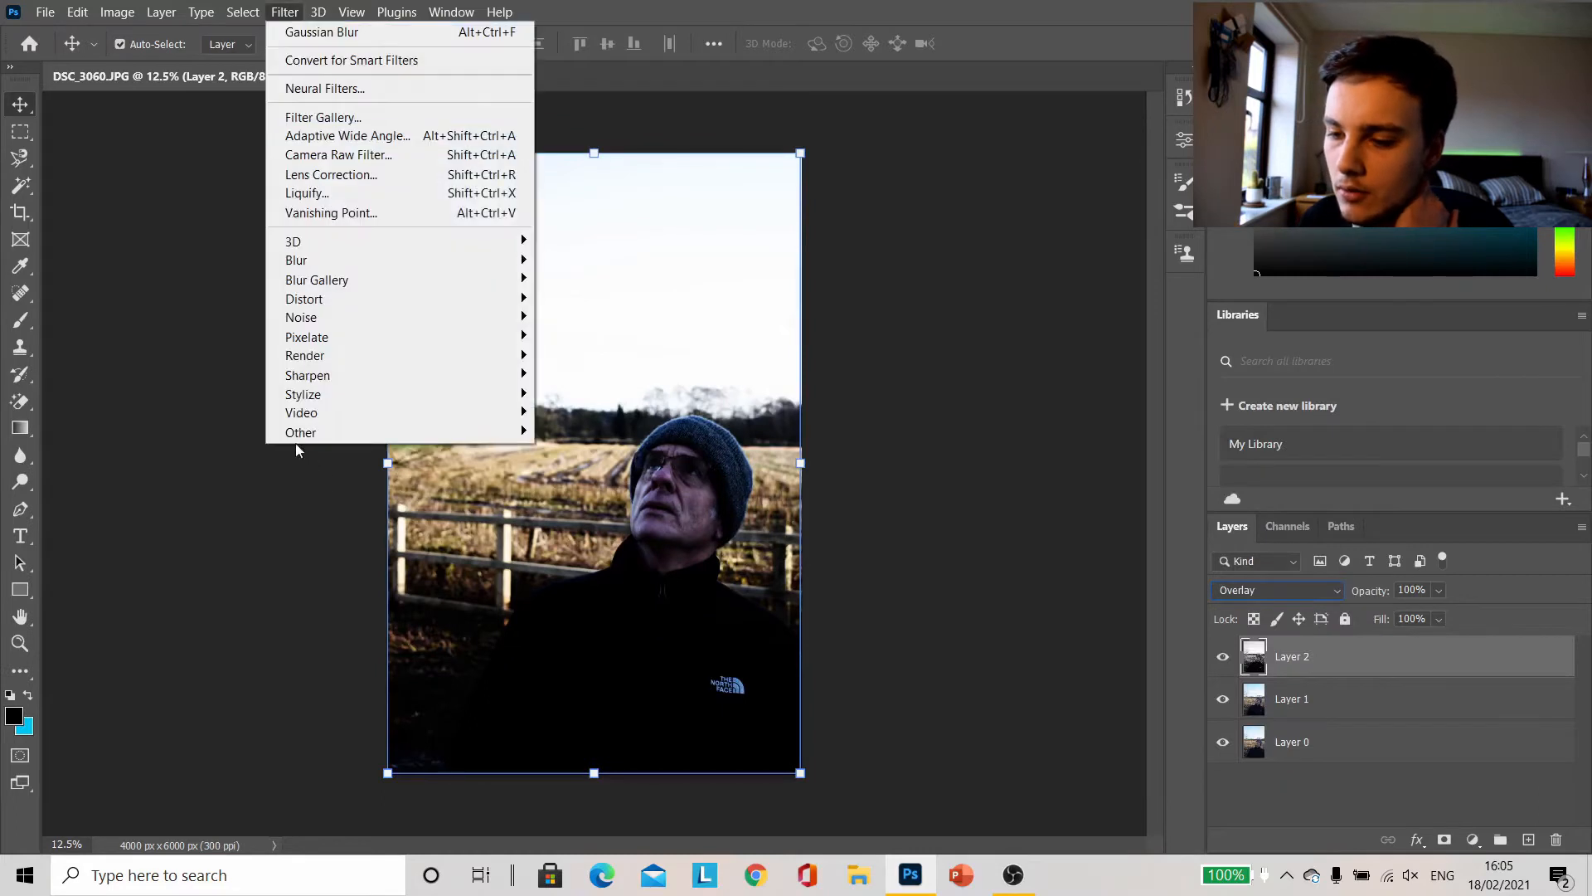
pyautogui.moveTo(468, 432)
pyautogui.click(583, 451)
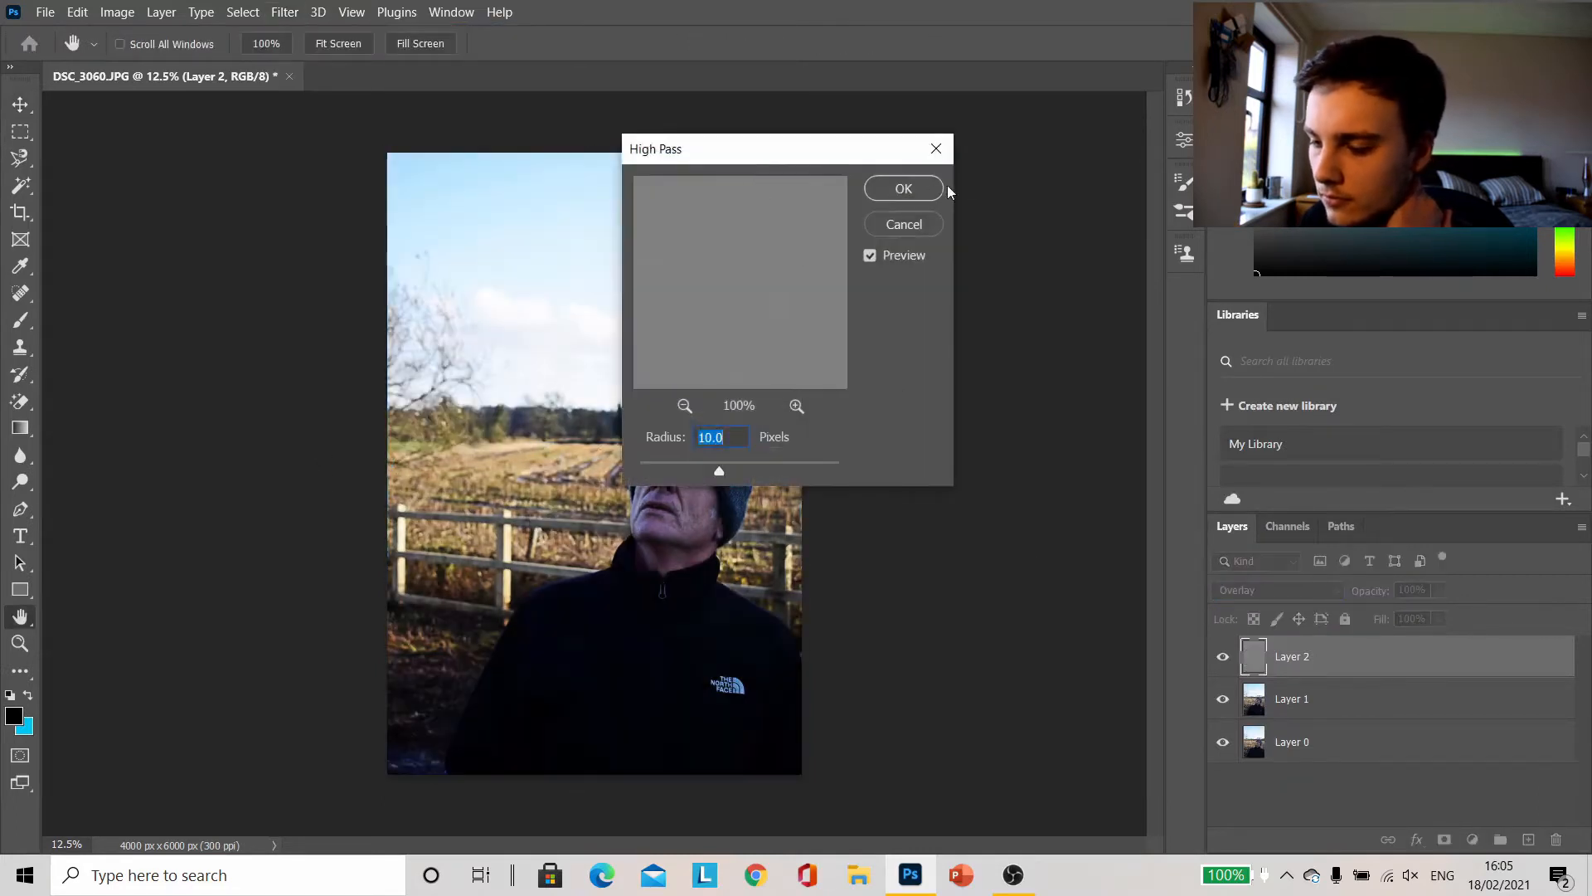
pyautogui.moveTo(783, 154); pyautogui.dragTo(1134, 181)
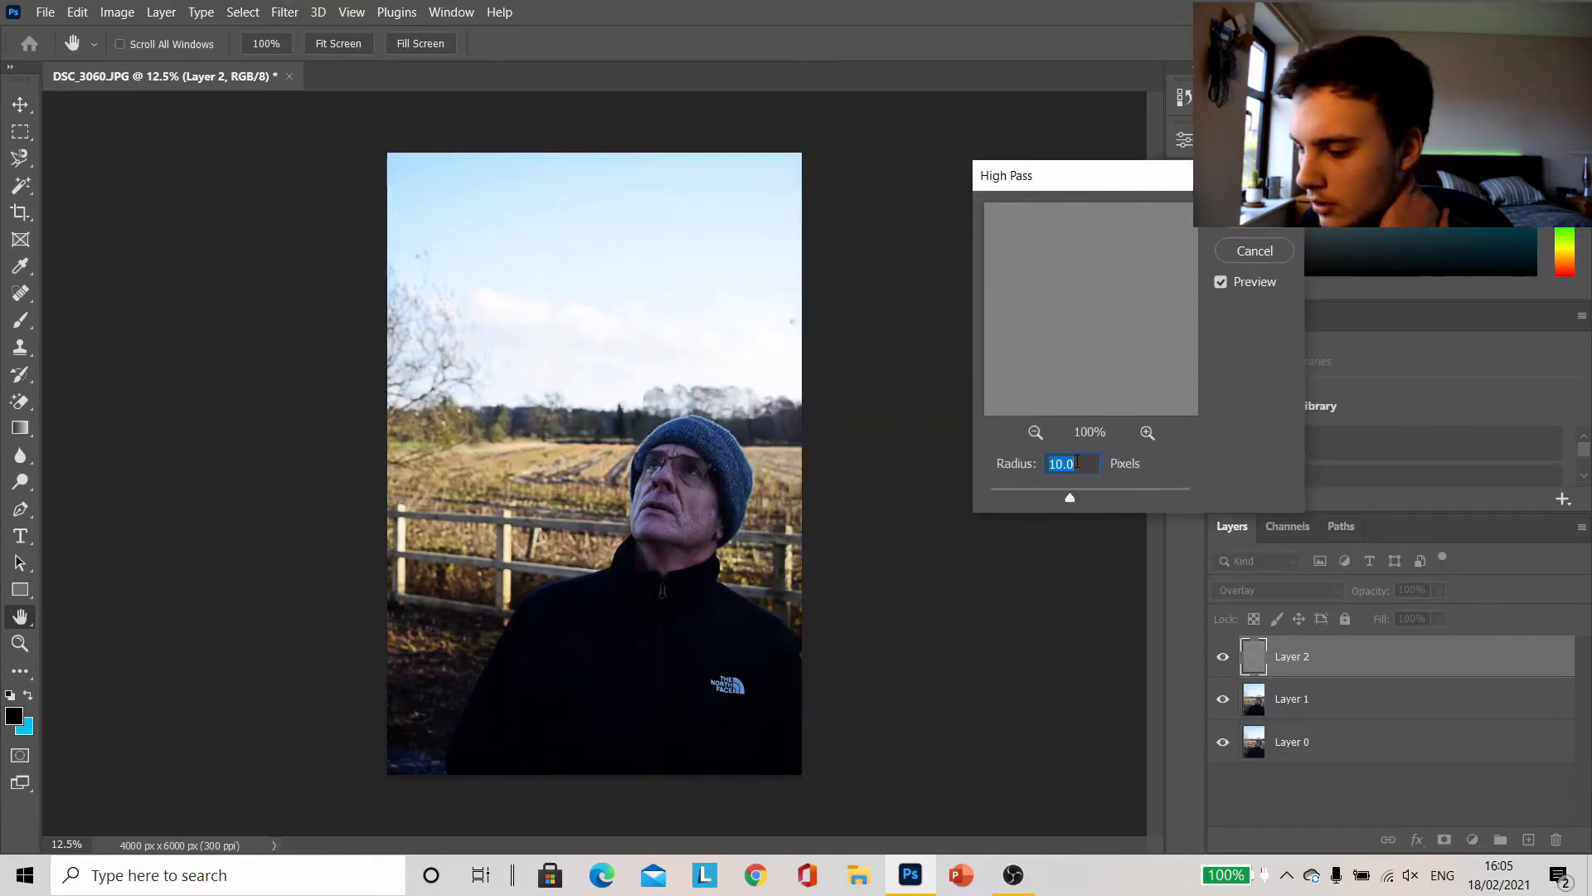
pyautogui.write('1')
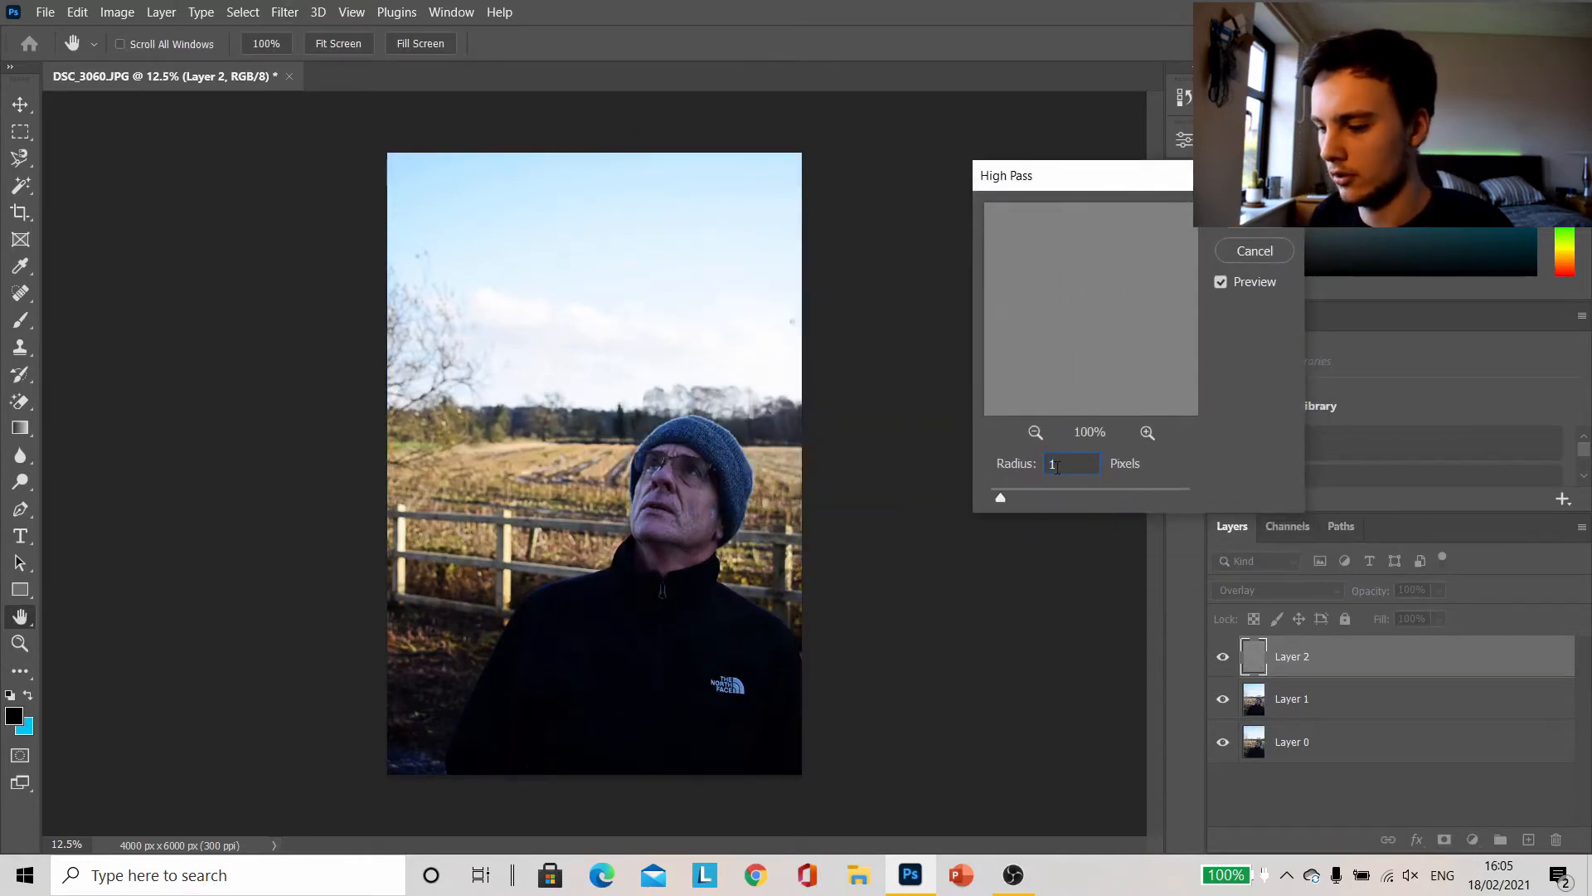
pyautogui.click(1023, 466)
pyautogui.write('8')
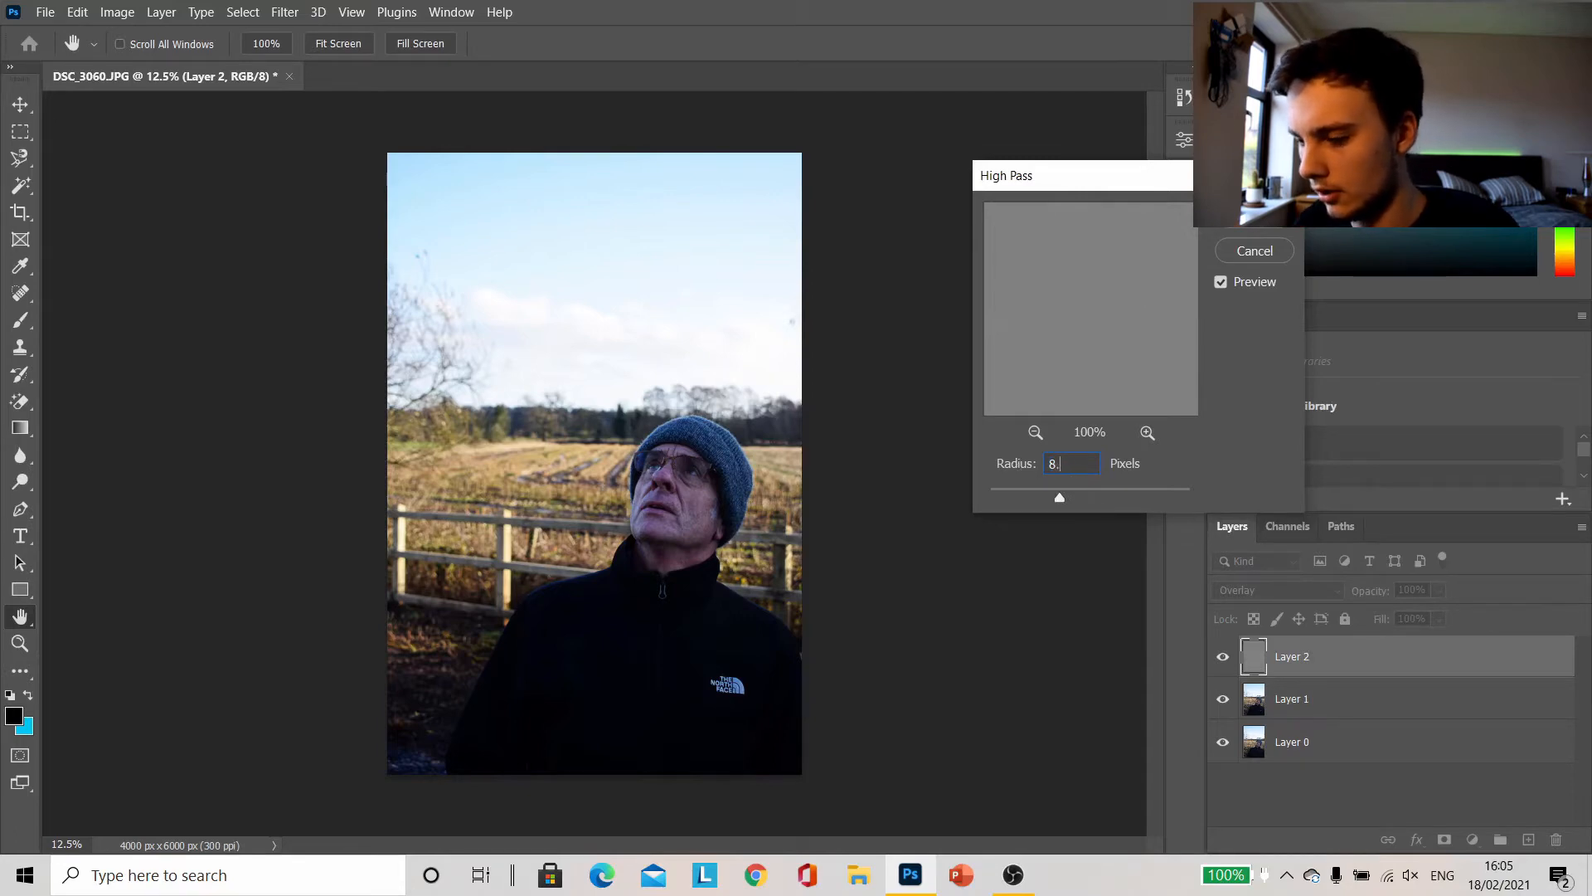
pyautogui.write('.1')
pyautogui.press('Return')
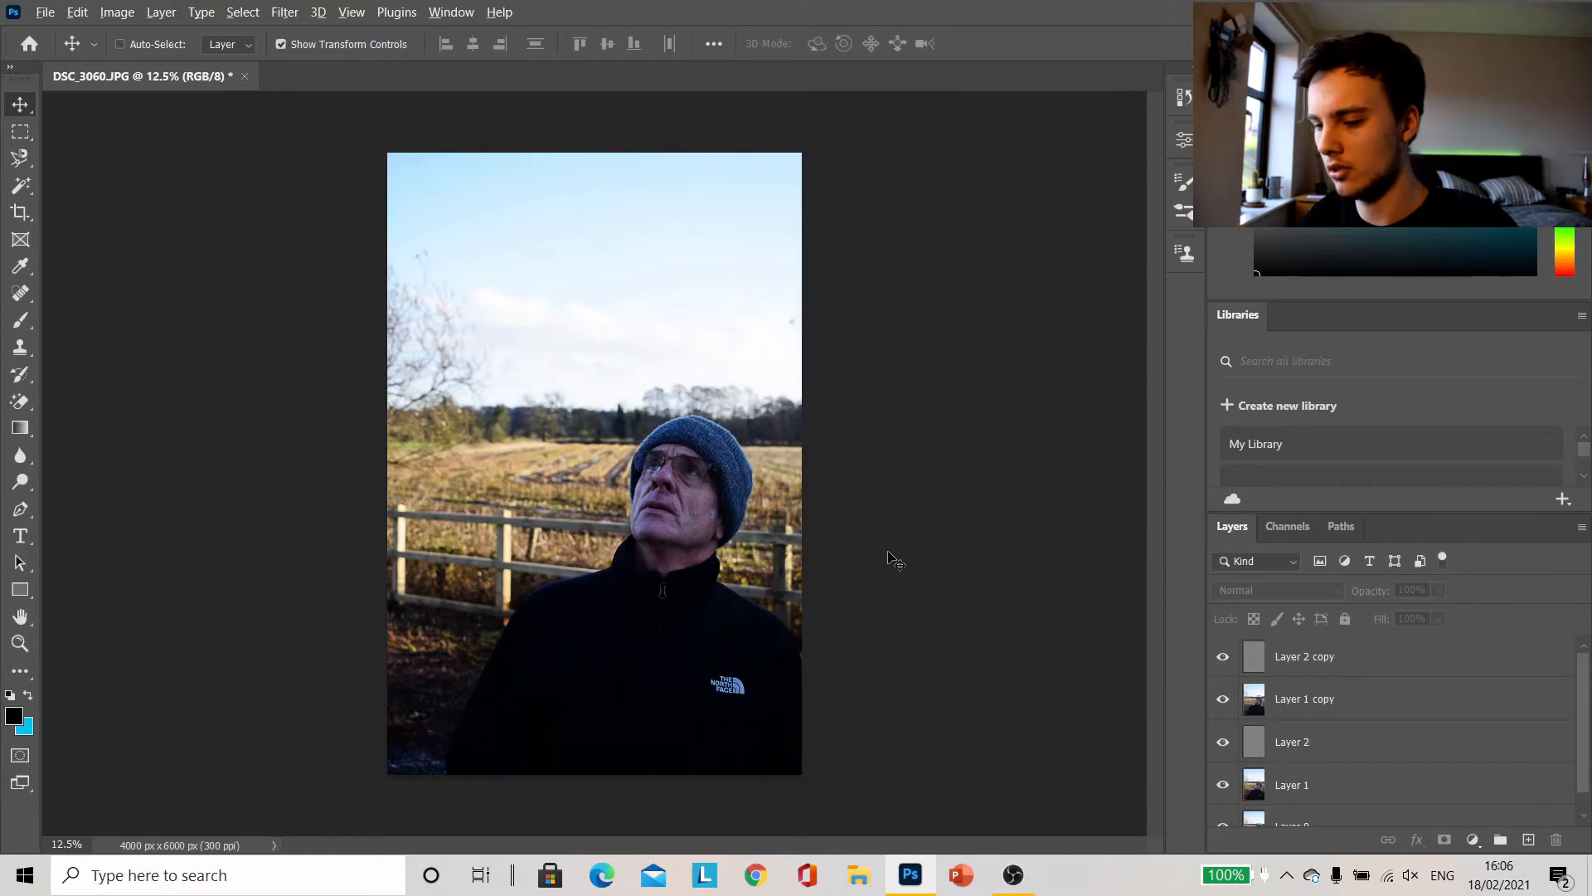
# Step: Add a new layer above the others and fill it with the solid orange colour bf7e00
pyautogui.hotkey('ctrl', 'shift', 'alt', 'n')
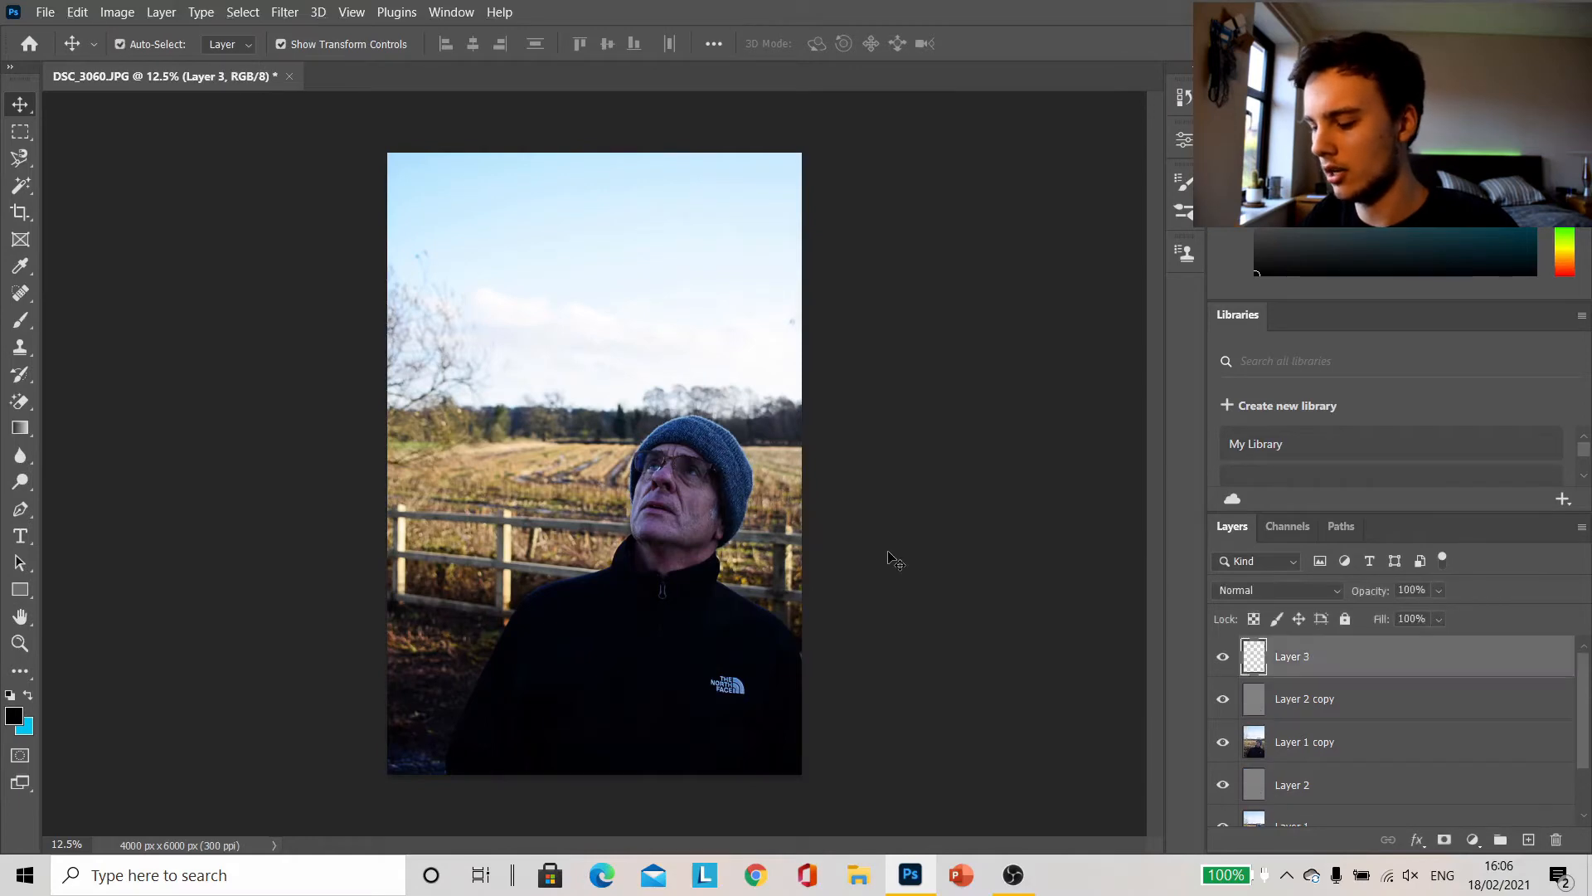
pyautogui.hotkey('shift', 'F5')
pyautogui.click(1078, 217)
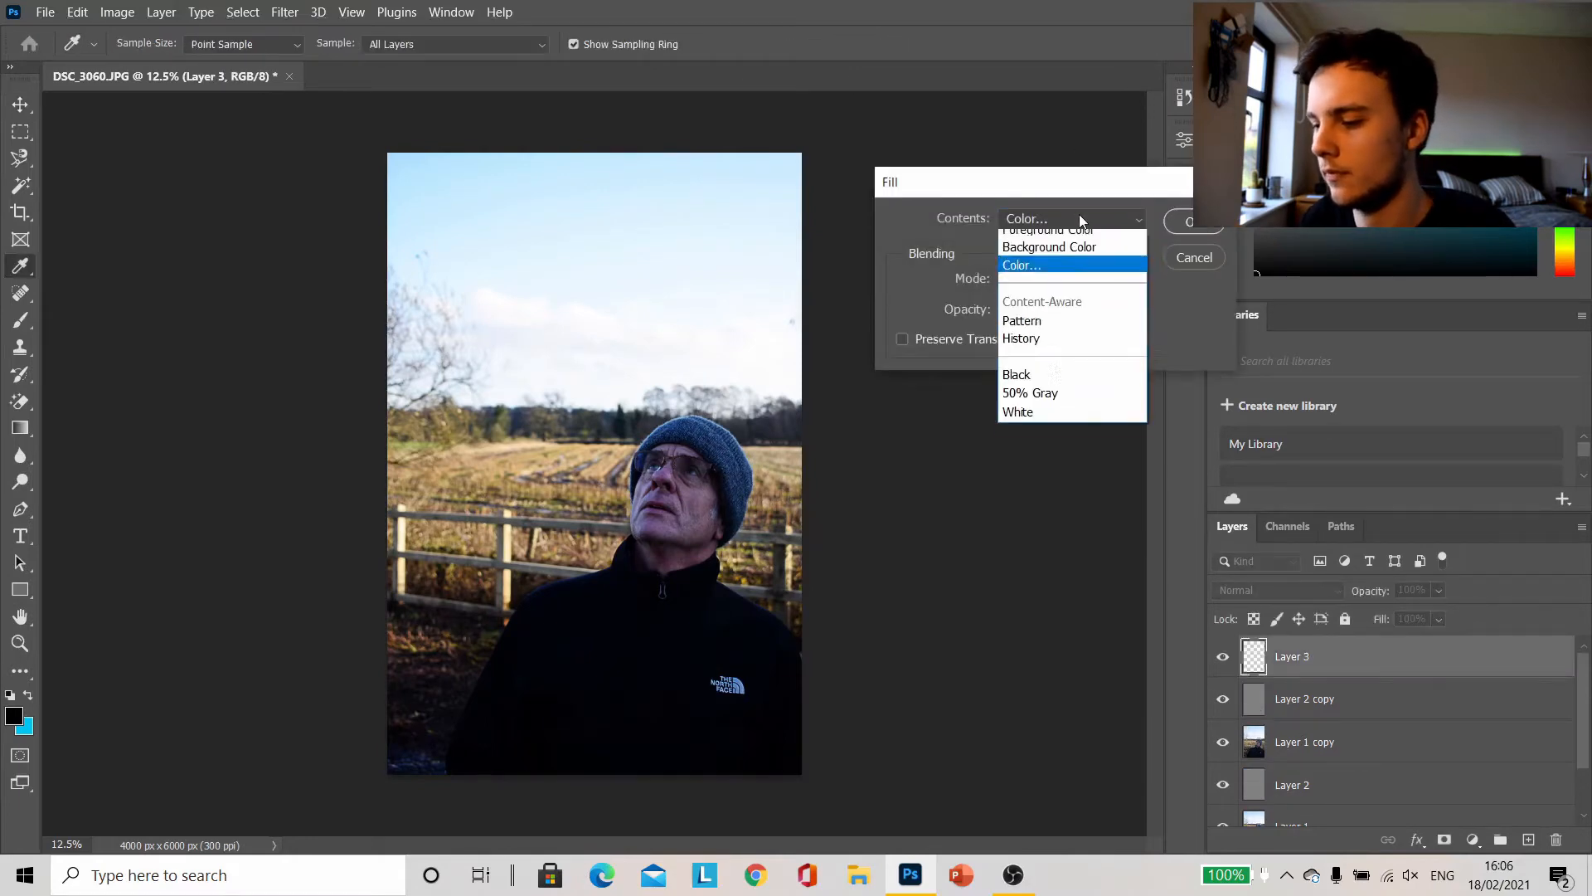
pyautogui.click(1013, 278)
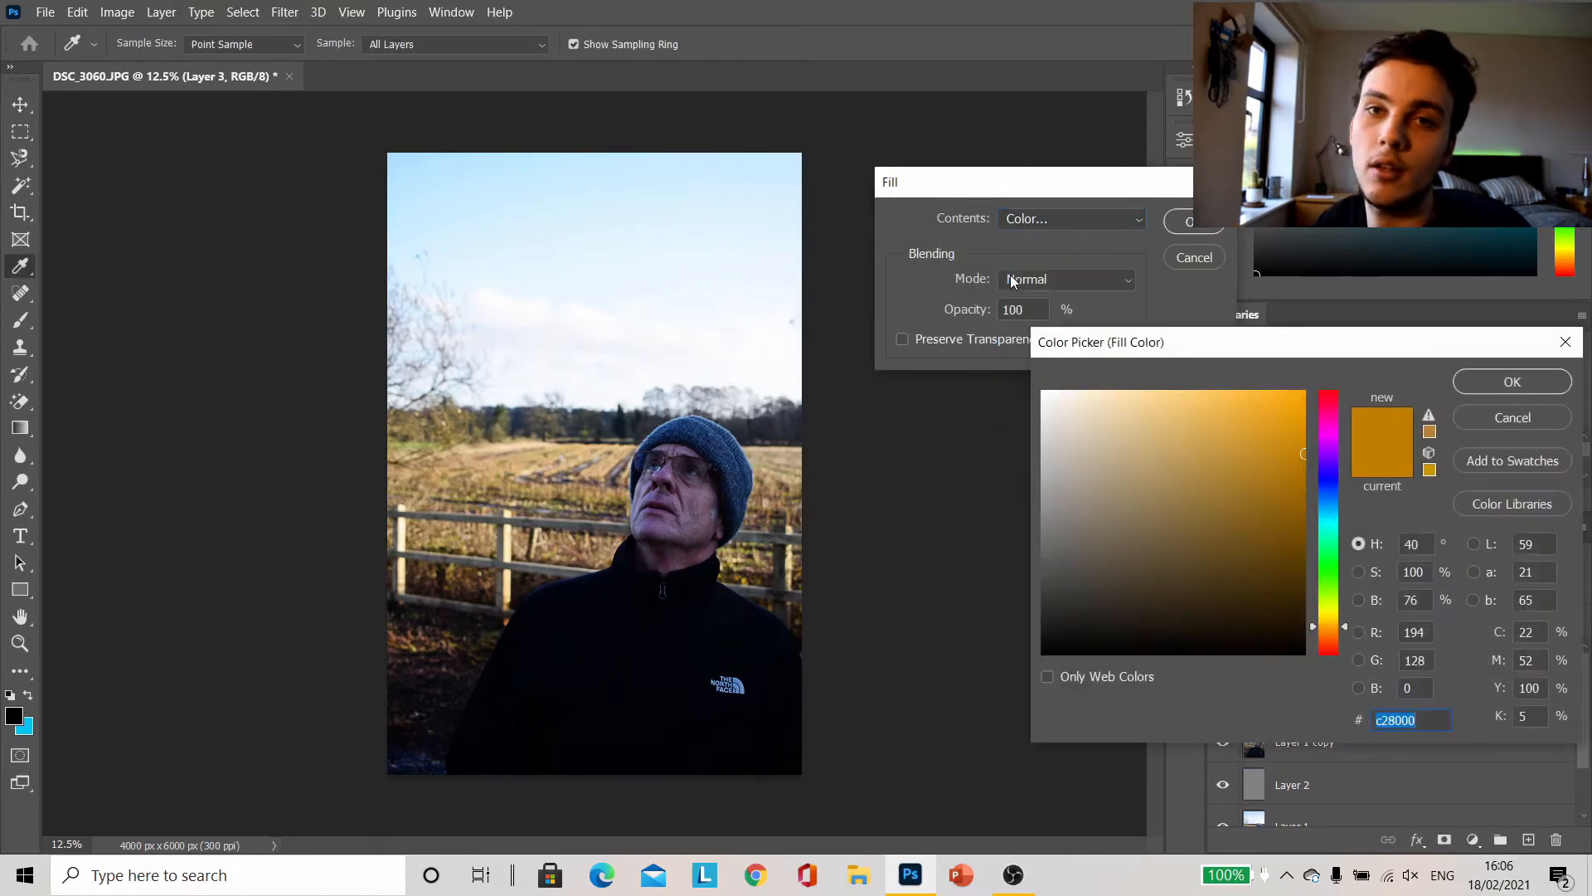
pyautogui.write('bf7e00')
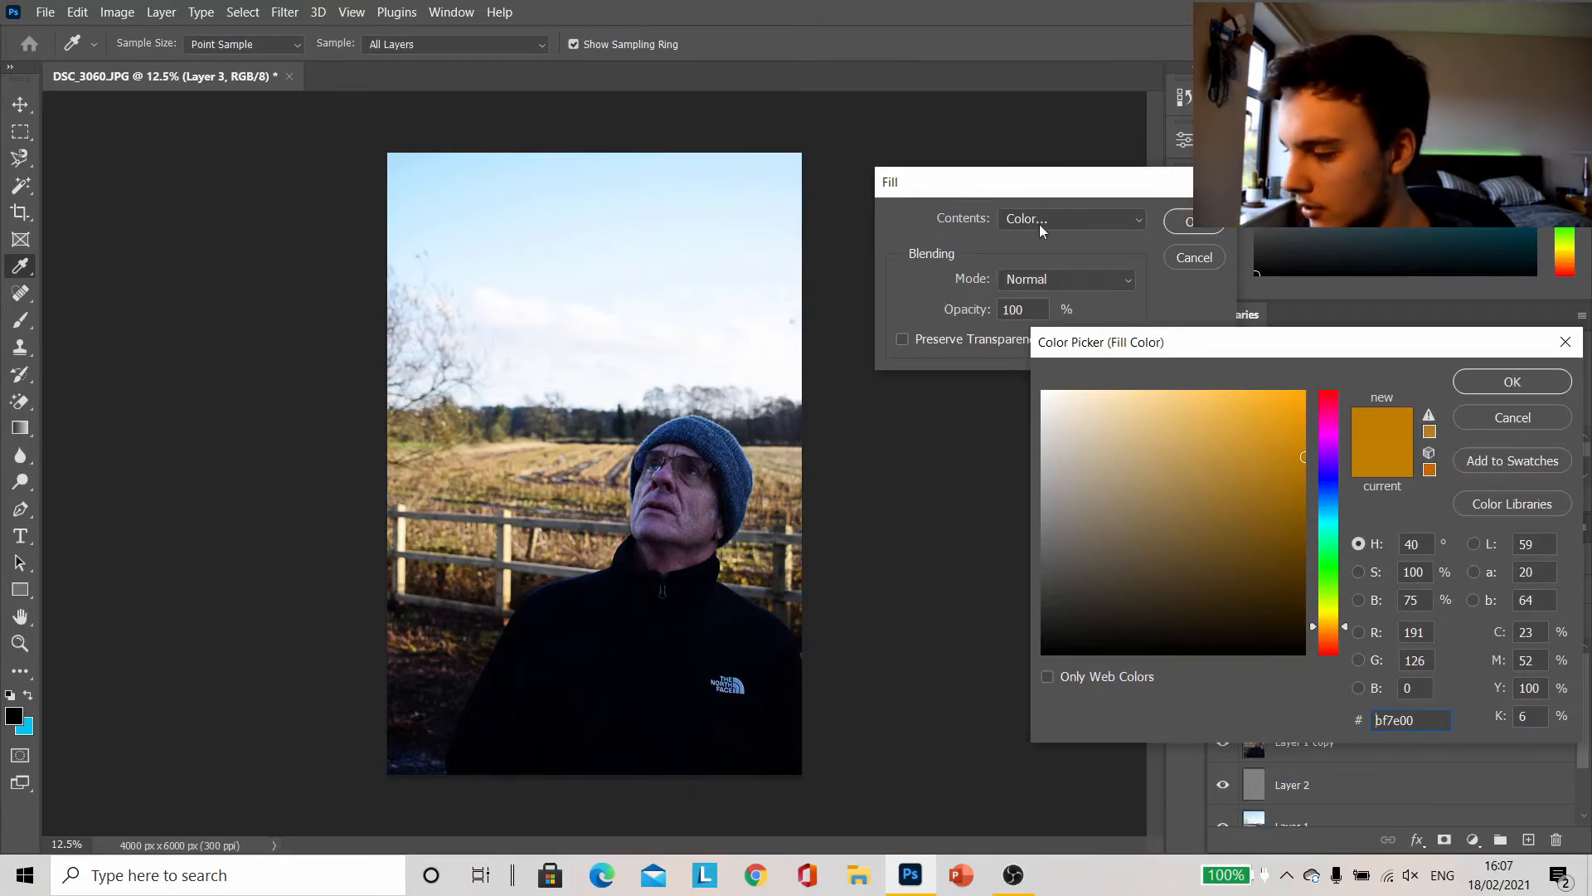
pyautogui.click(1465, 387)
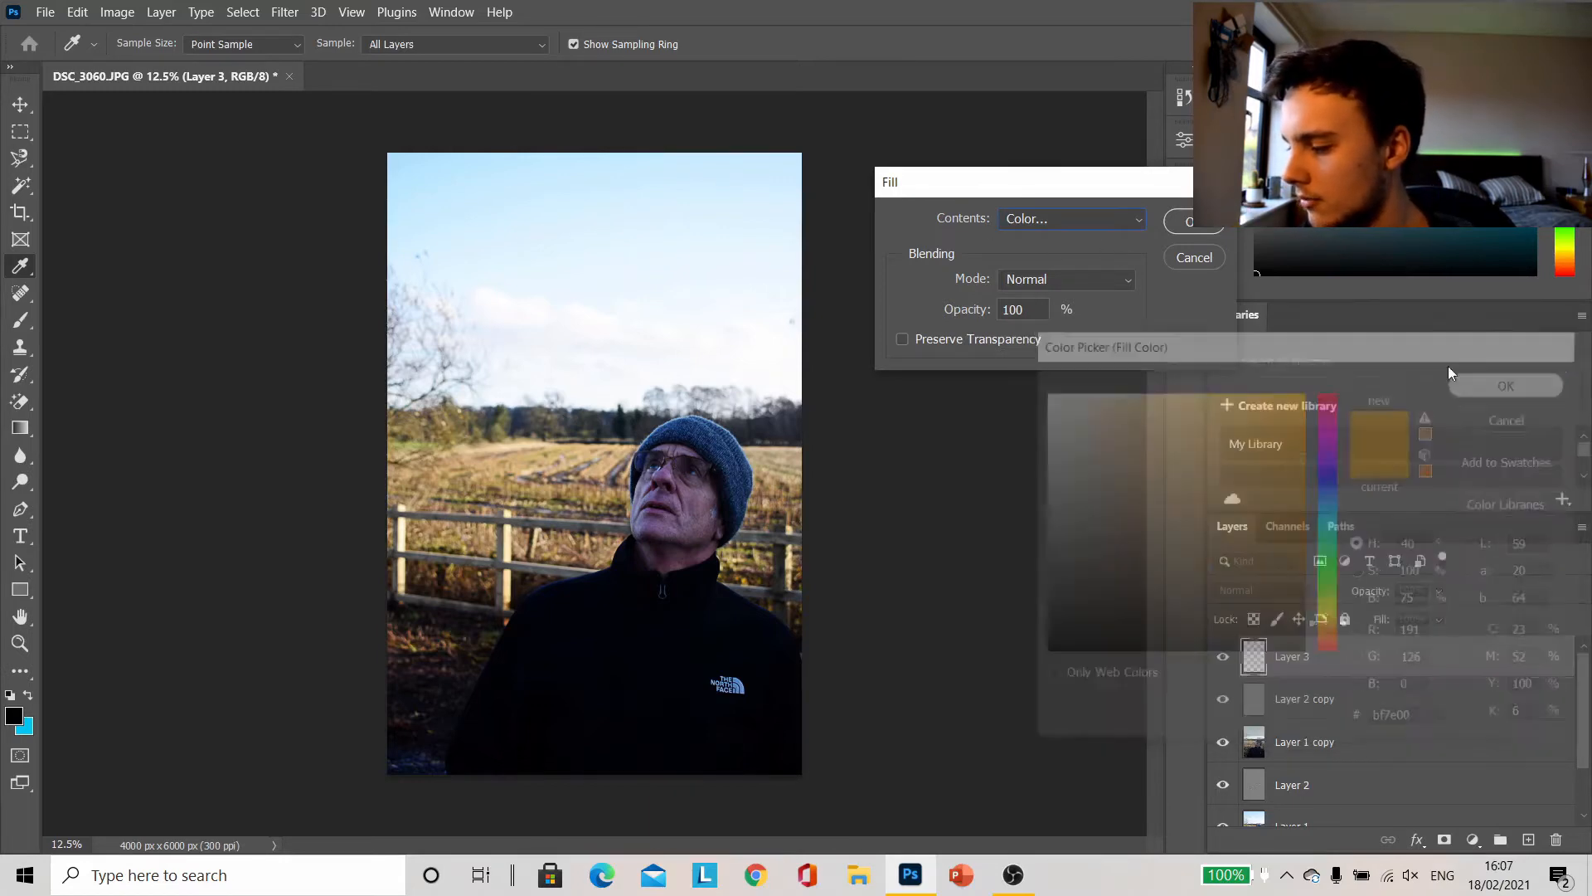
pyautogui.click(1177, 222)
pyautogui.press('v')
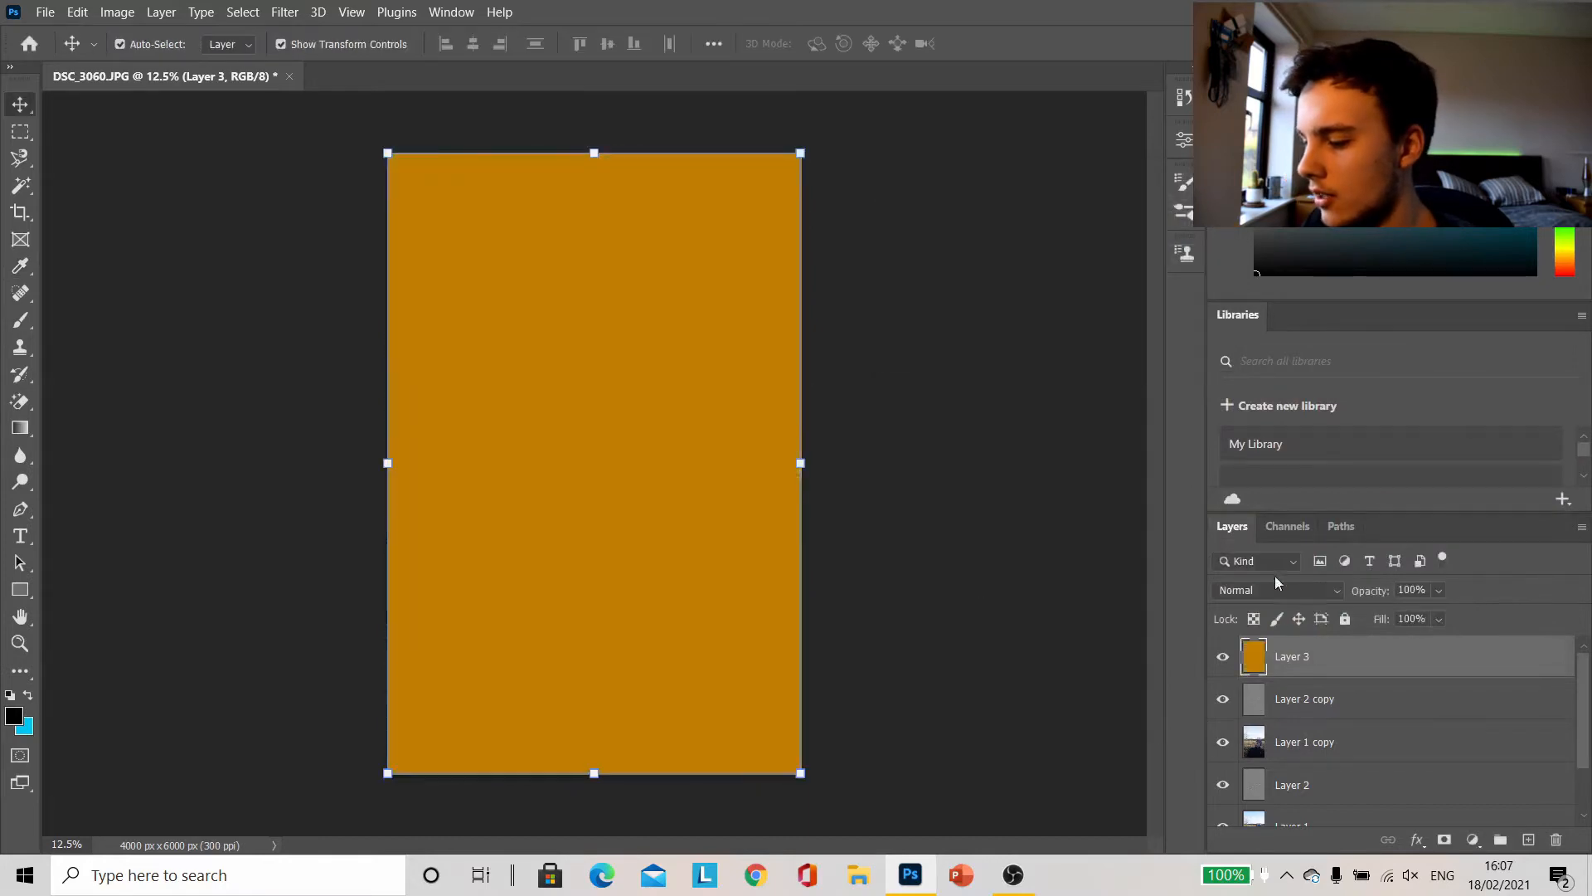
# Step: Blend the orange layer in Soft Light mode at 40% opacity and compare the photo with it hidden and shown
pyautogui.click(1298, 587)
pyautogui.click(1319, 597)
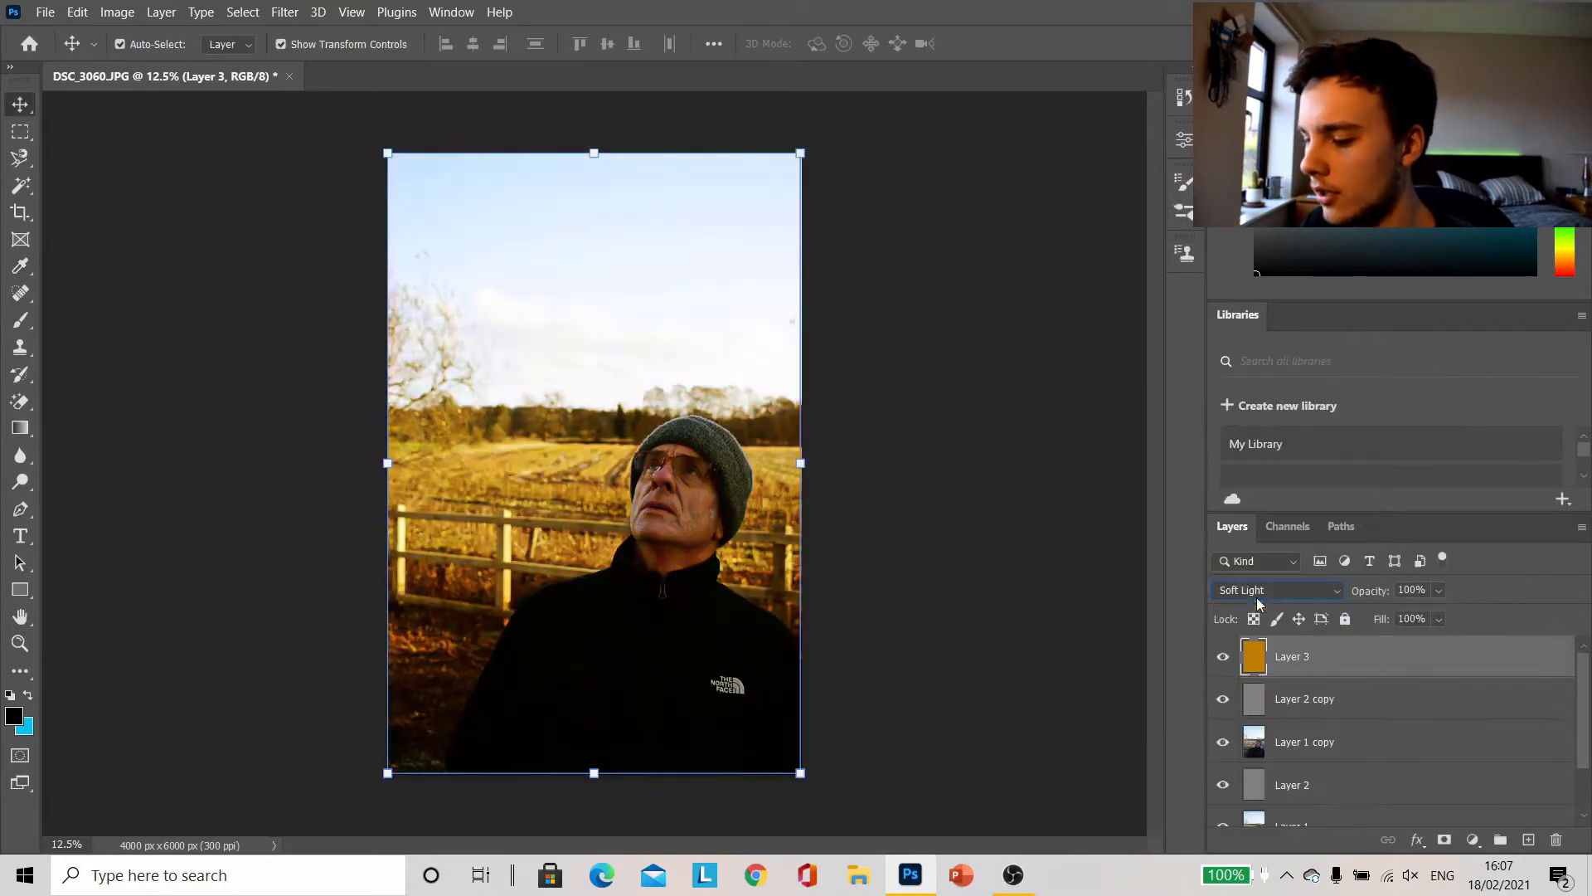
pyautogui.click(1416, 591)
pyautogui.write('40')
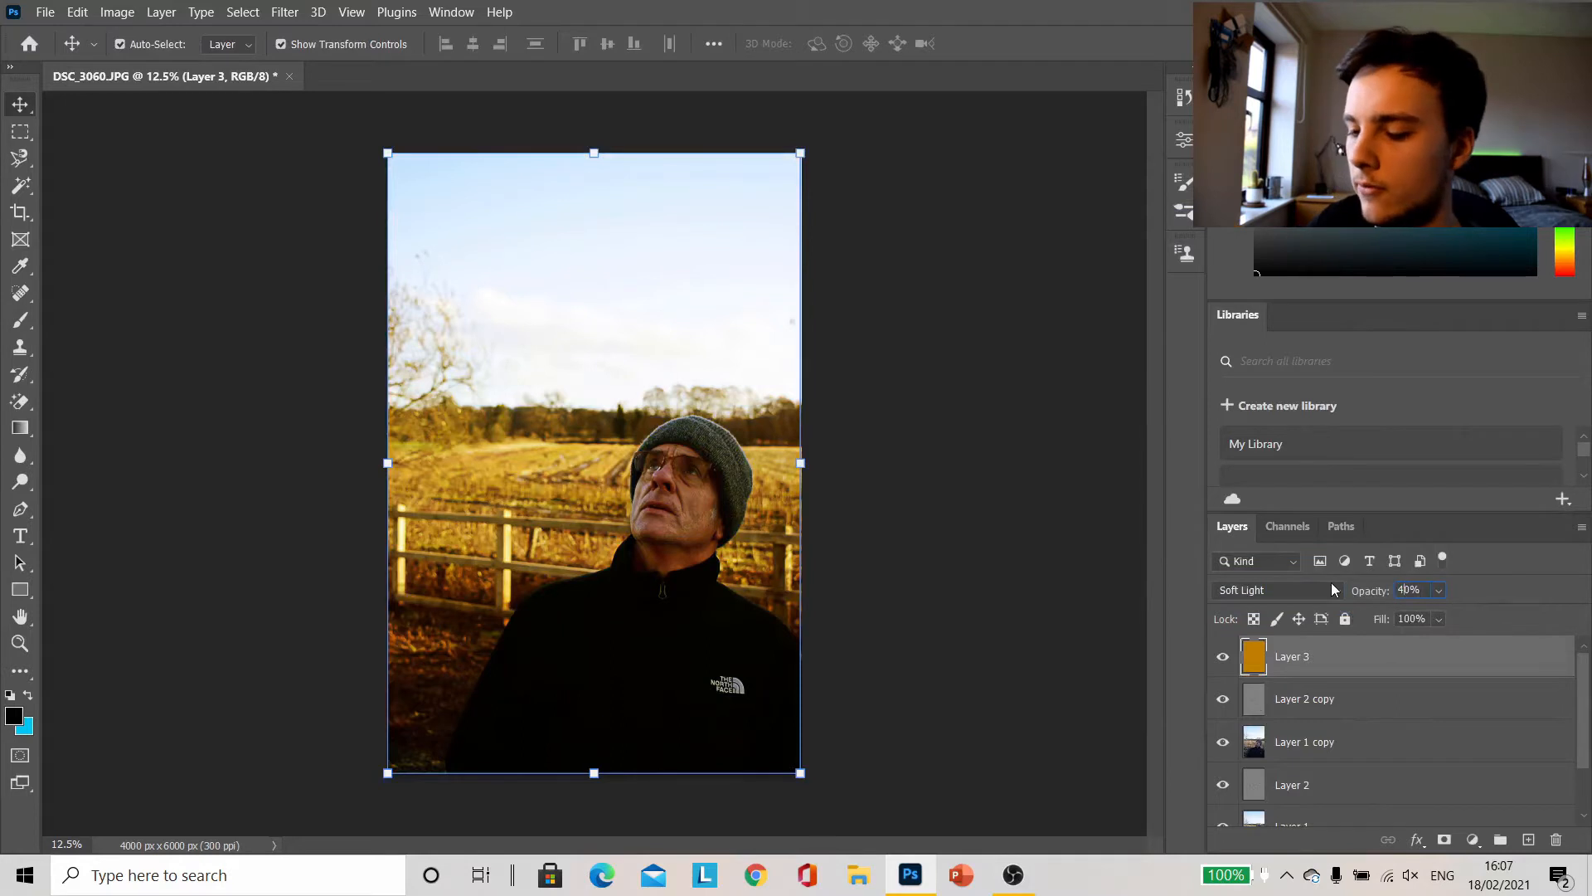
pyautogui.click(1220, 659)
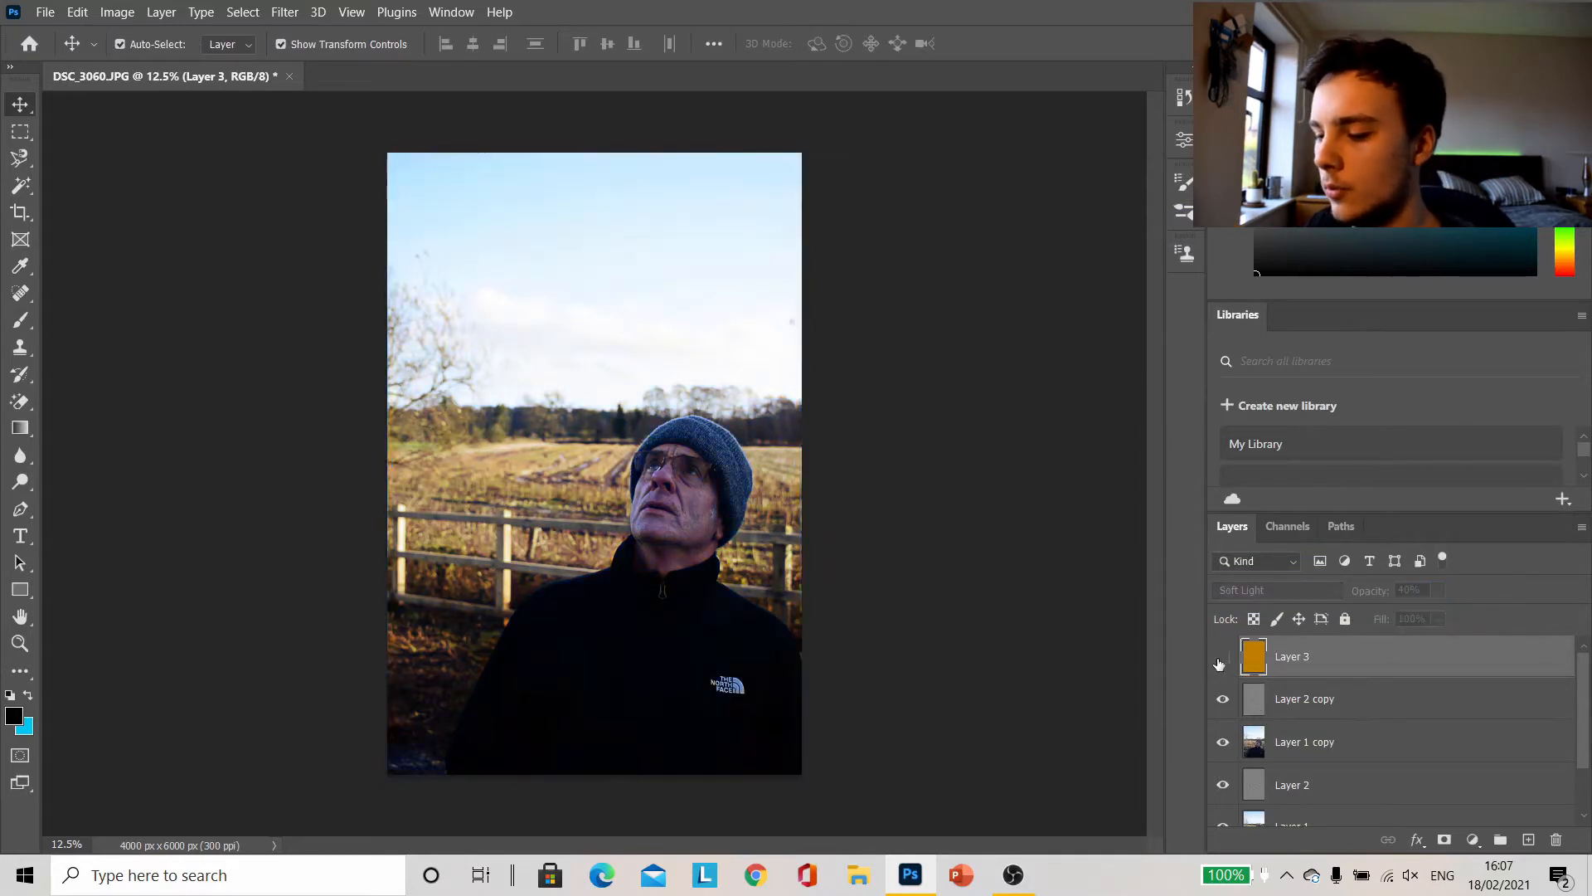
pyautogui.click(1221, 660)
# Step: Set the Selective Color adjustment's Black value to 5% for both the Blacks and the Neutrals
pyautogui.write('5')
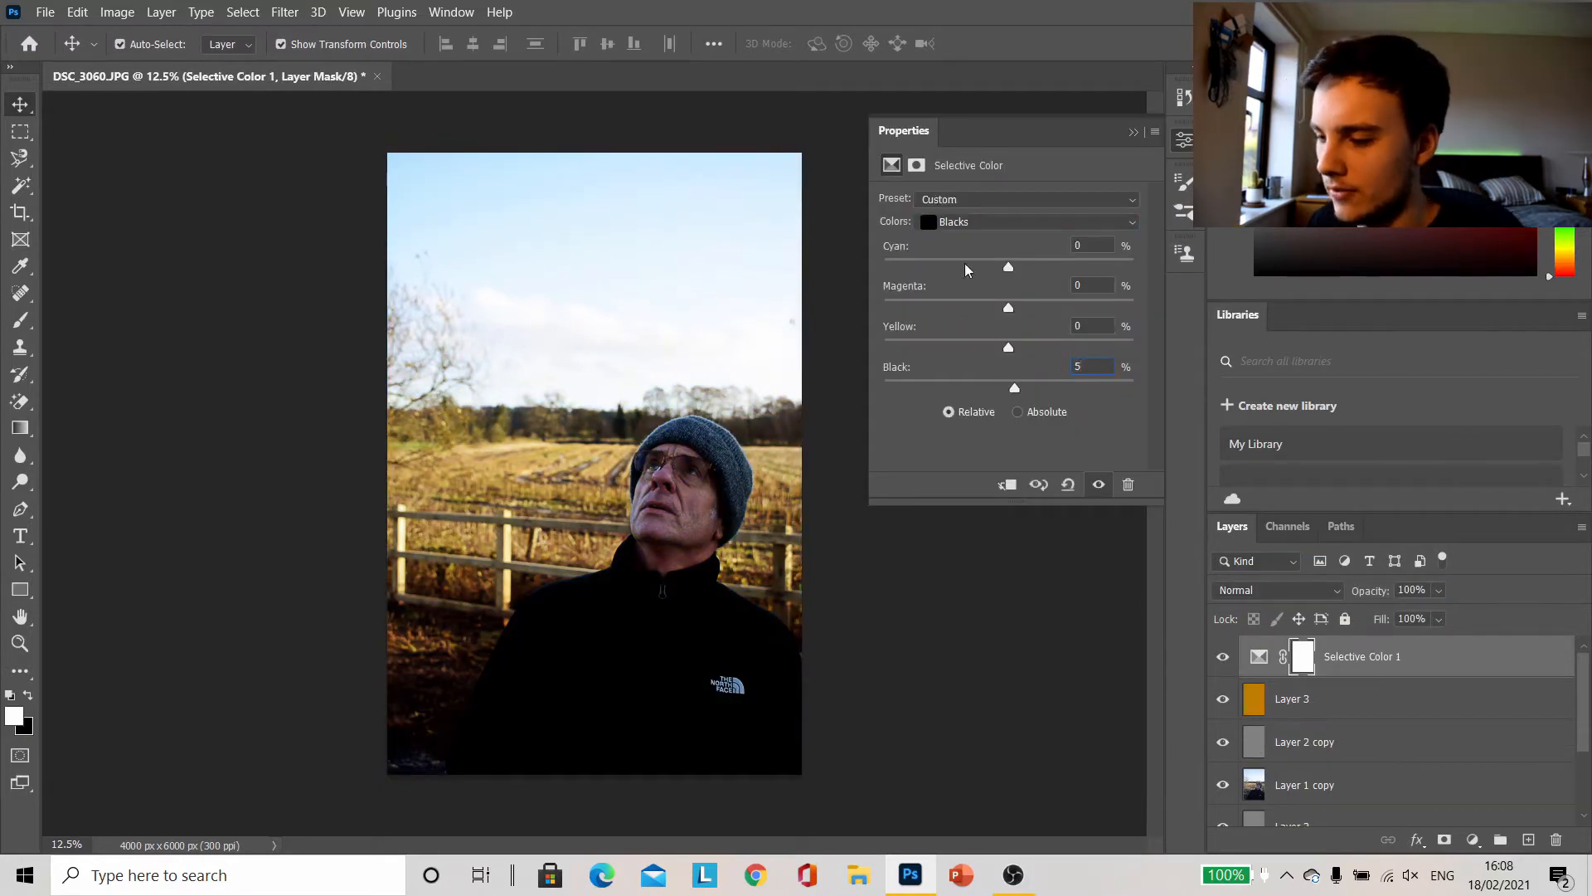
pyautogui.click(969, 222)
pyautogui.click(966, 358)
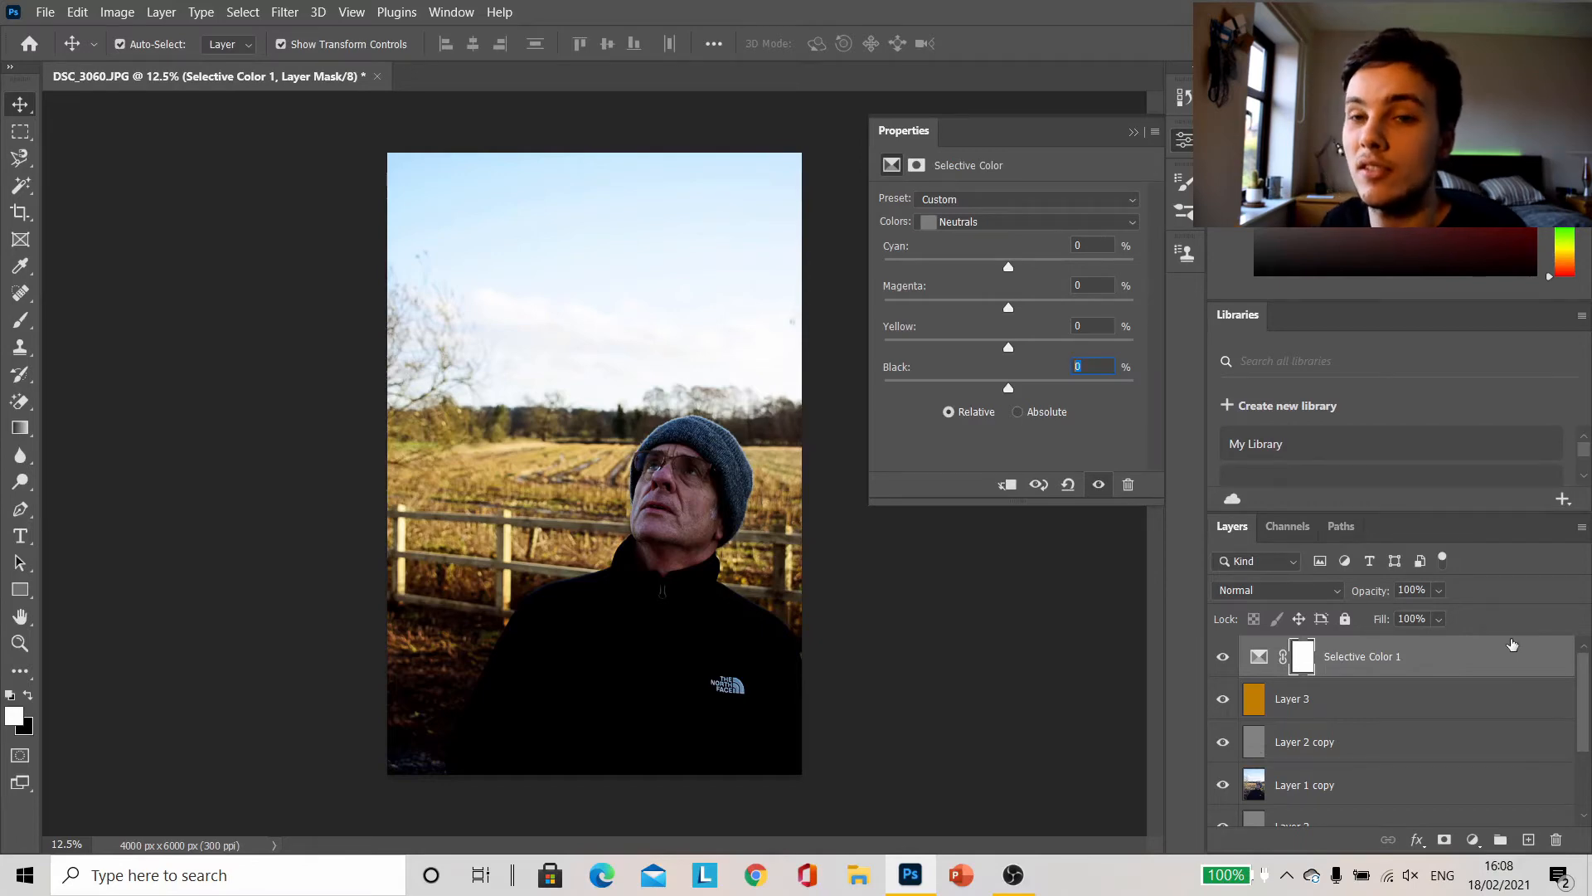
pyautogui.write('5')
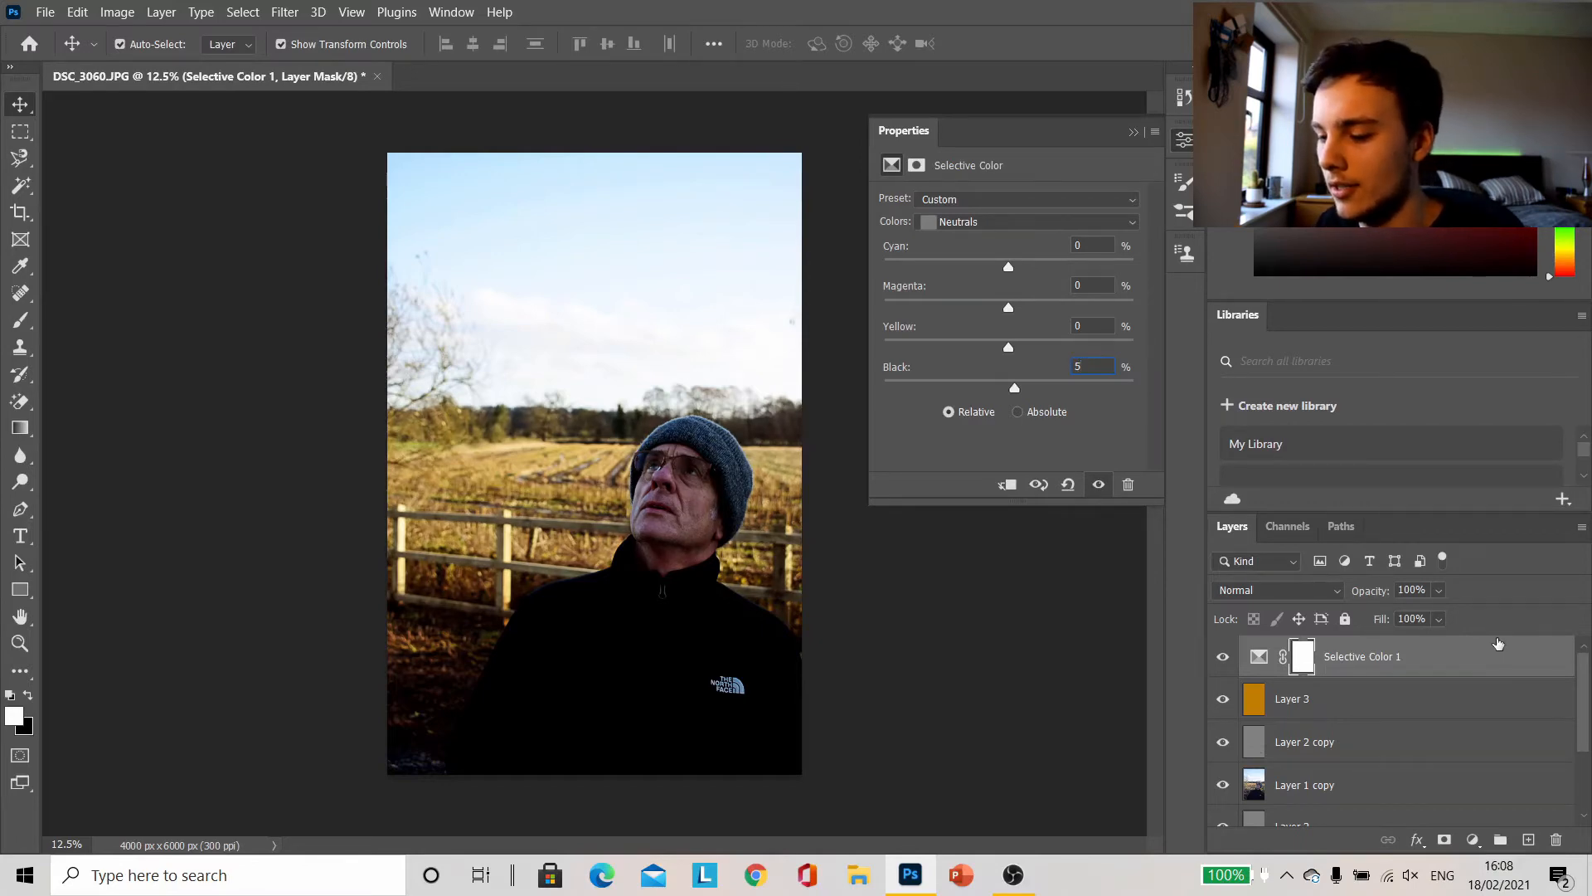
pyautogui.click(1036, 223)
pyautogui.click(1045, 375)
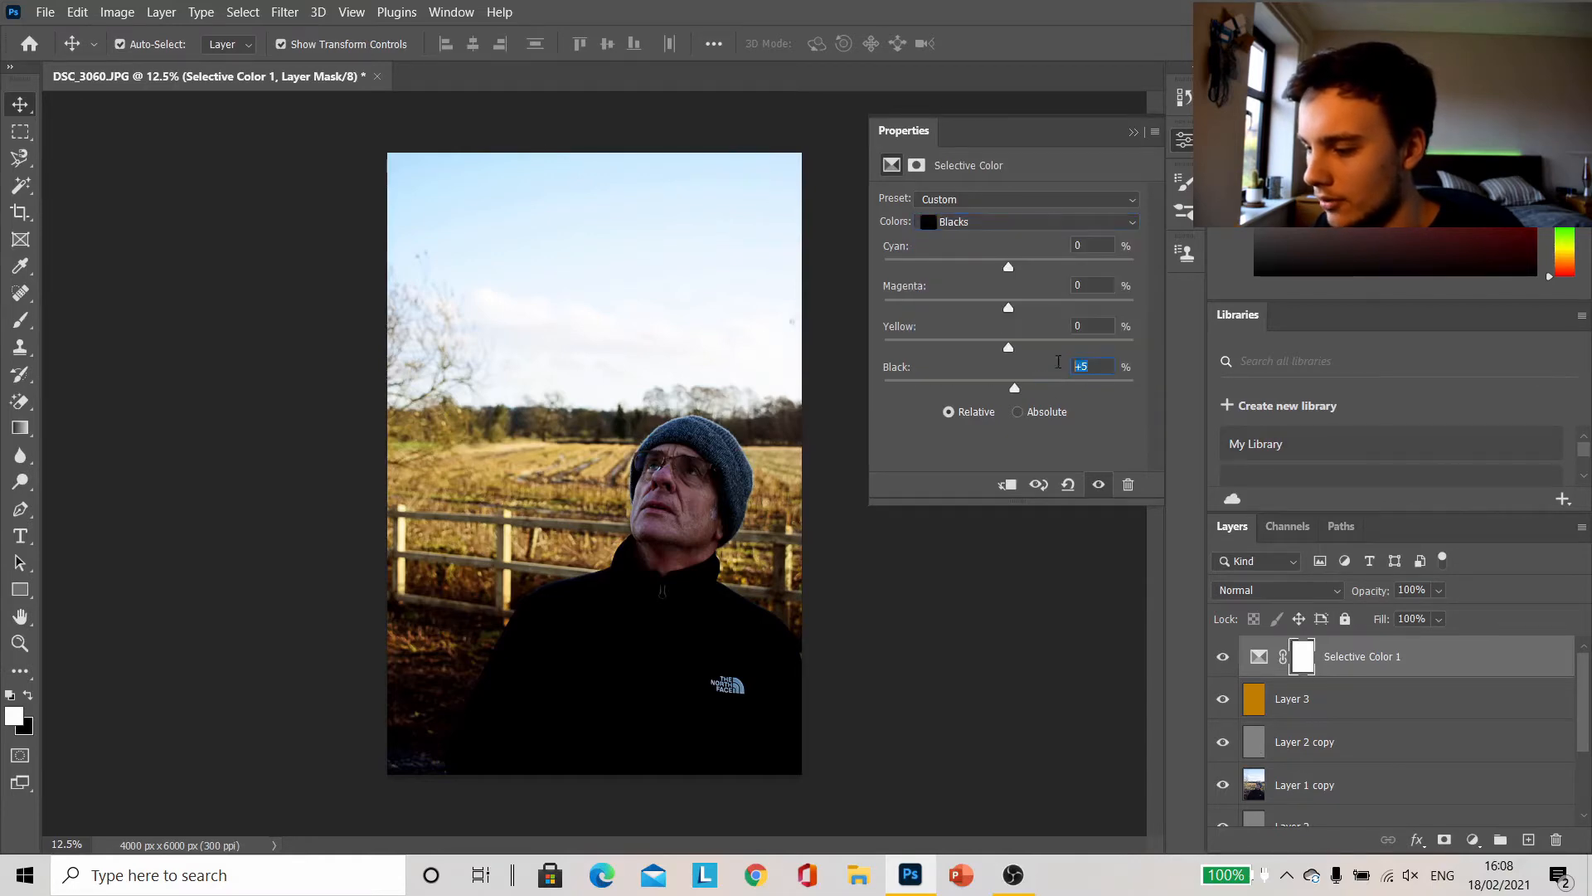
# Step: Set Yellow to 40% and Magenta to 40% for the Yellows in the Selective Color adjustment
pyautogui.click(1031, 224)
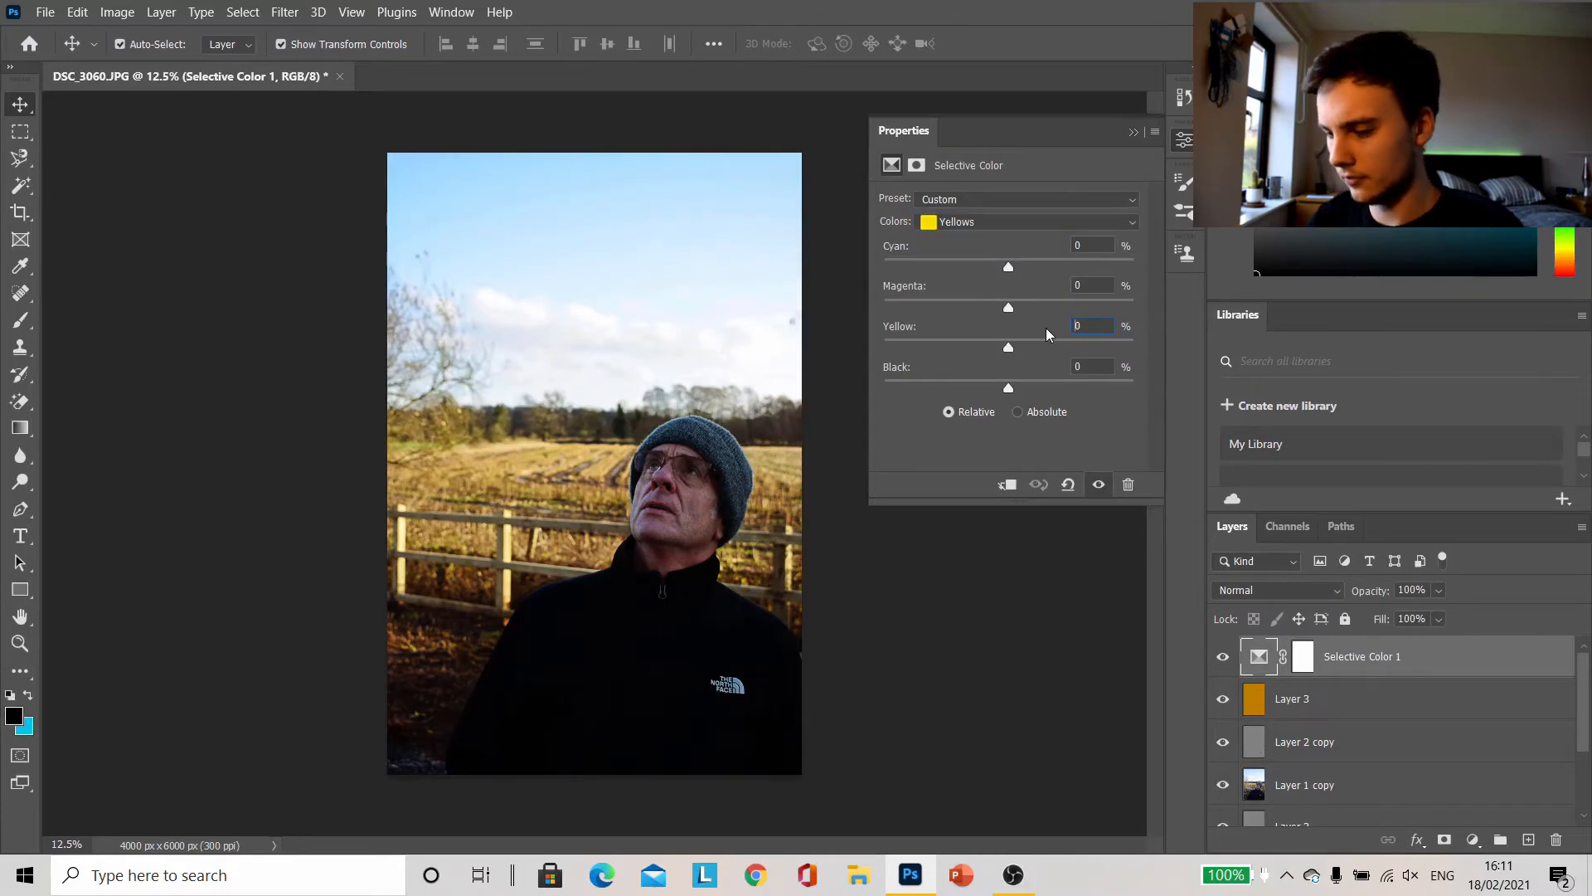
pyautogui.write('5')
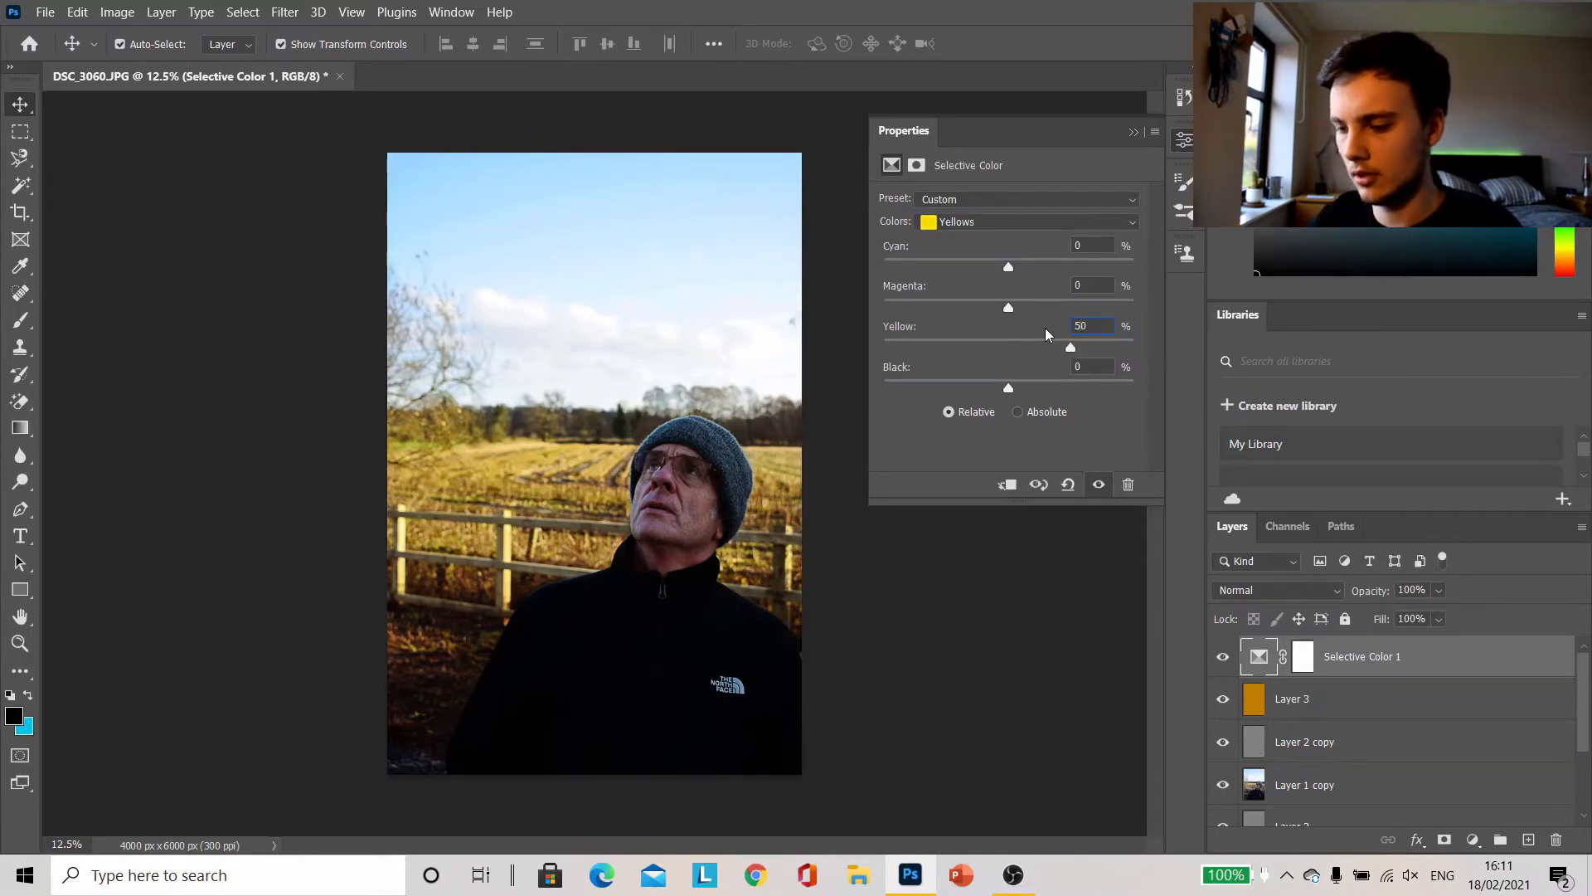
pyautogui.press('BackSpace')
pyautogui.write('4')
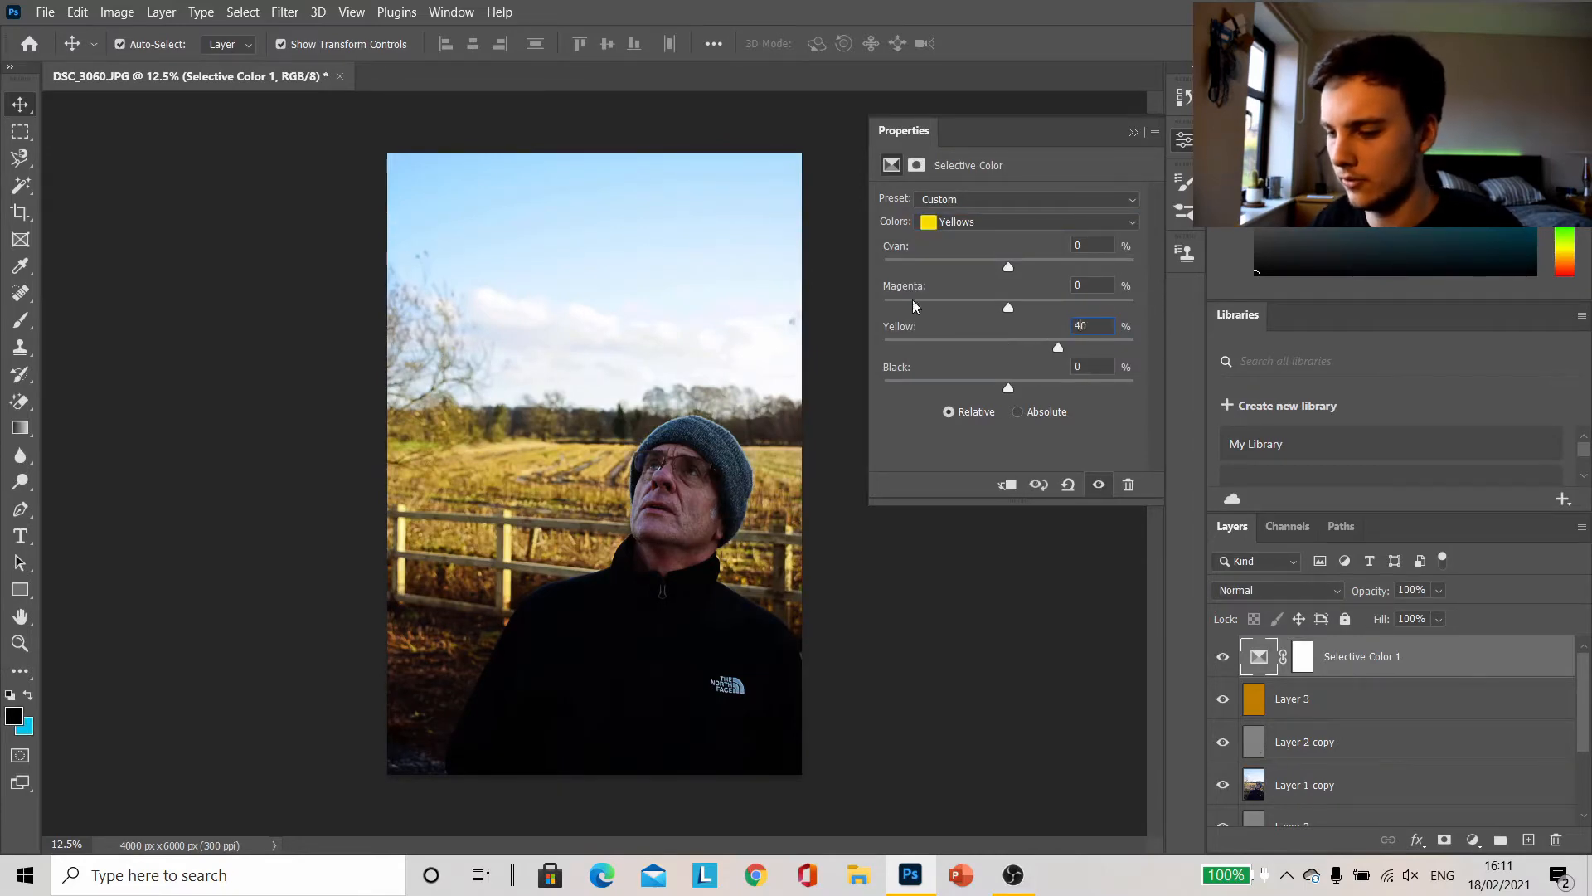
pyautogui.click(1076, 286)
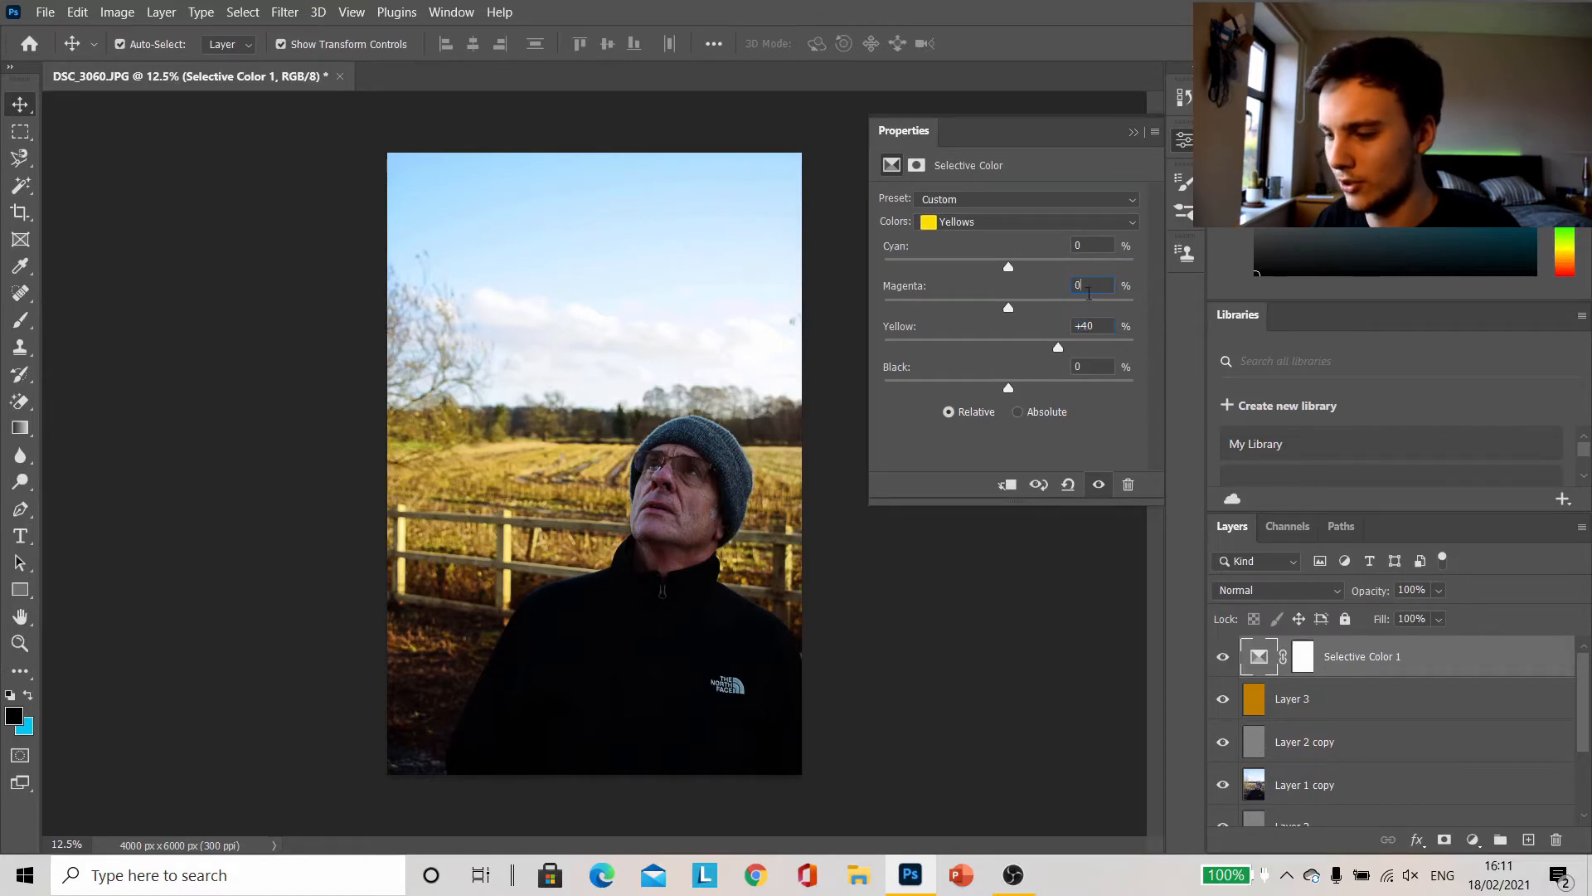
pyautogui.write('4')
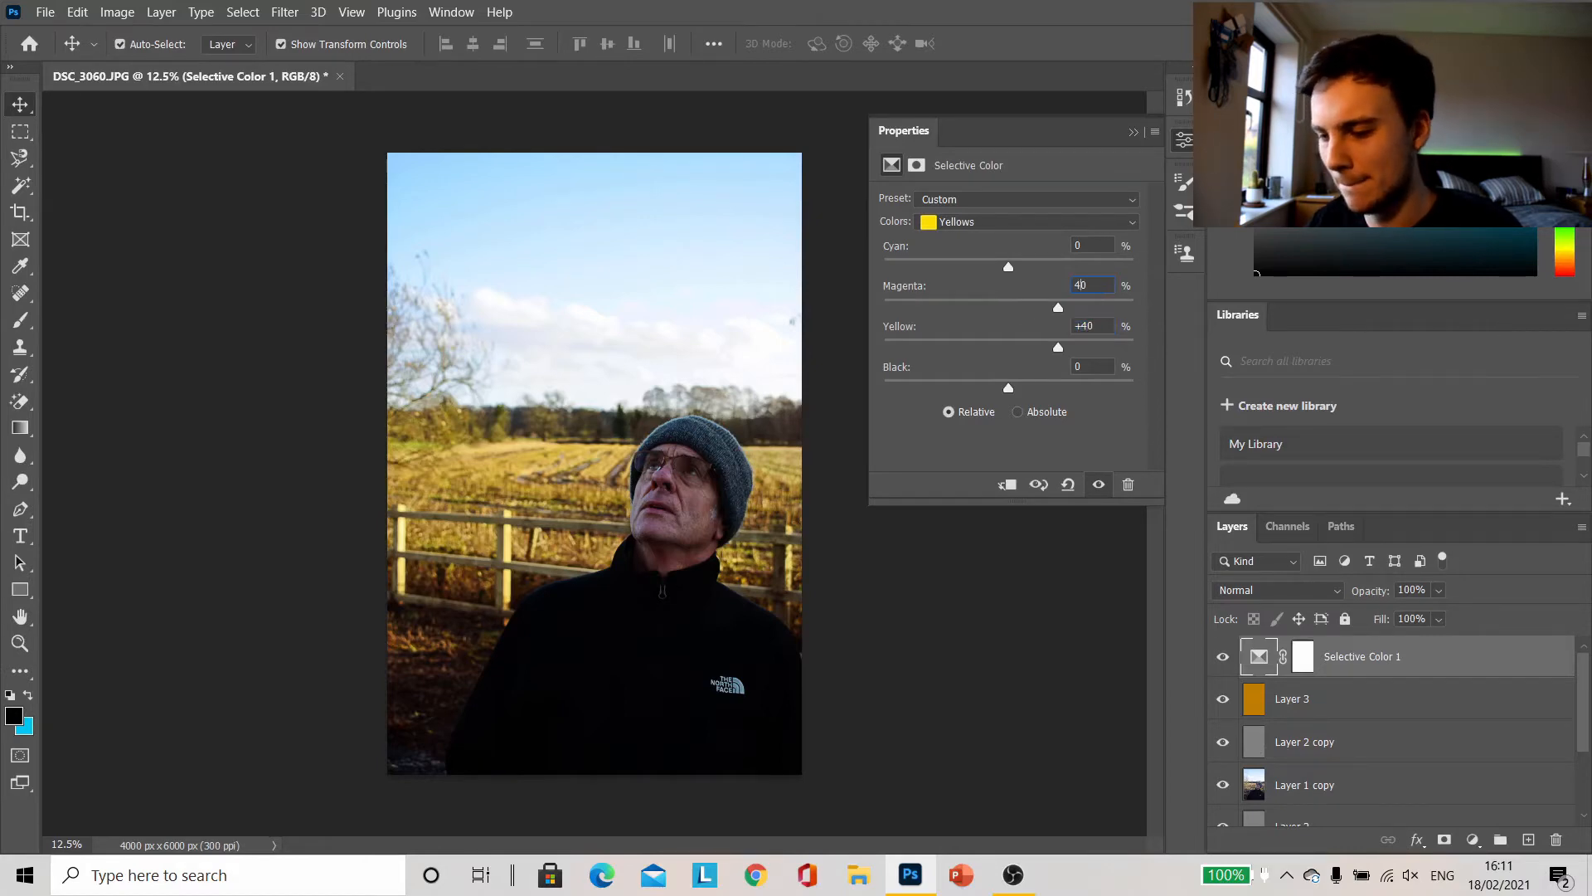
# Step: Set Magenta to 30% for the Yellows, and set both Yellow and Magenta to 20% for the Reds in the Selective Color adjustment
pyautogui.press('BackSpace')
pyautogui.write('3')
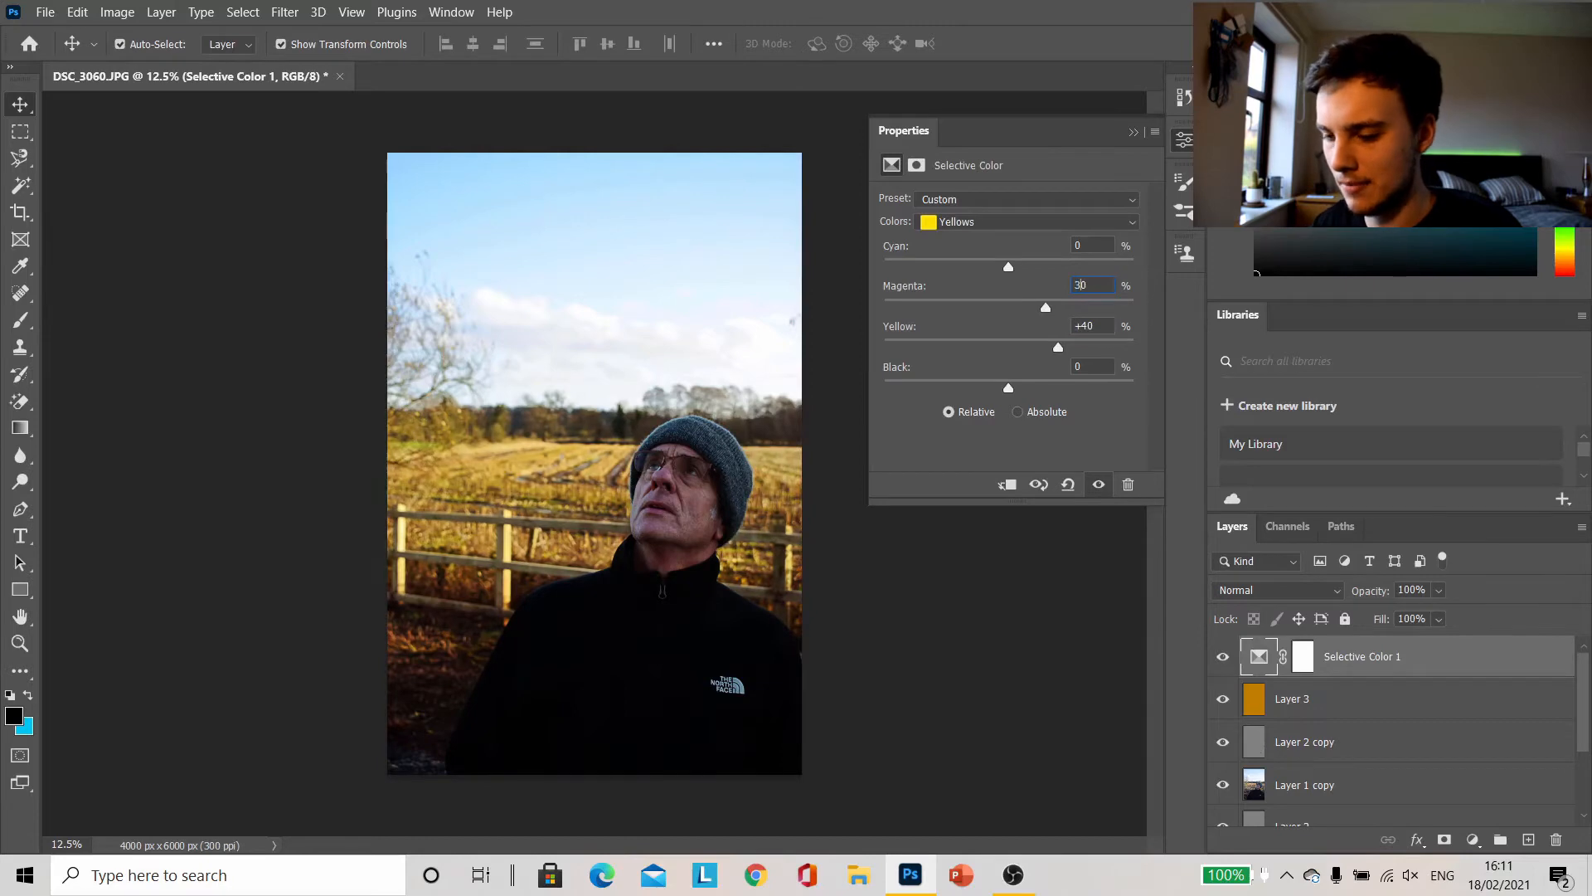
pyautogui.click(1070, 223)
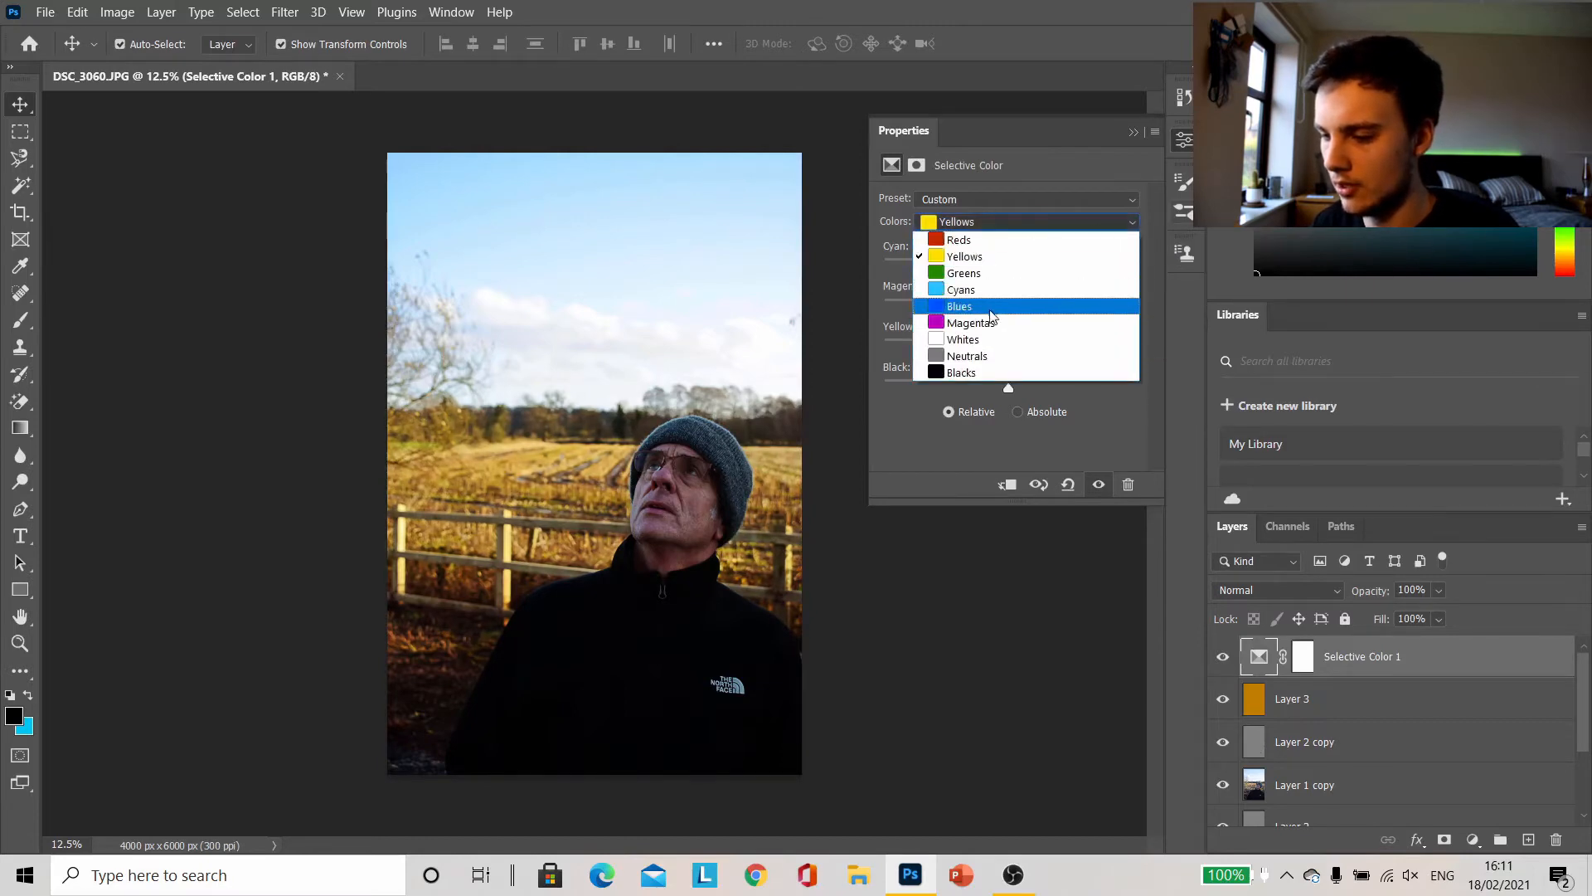
pyautogui.click(987, 252)
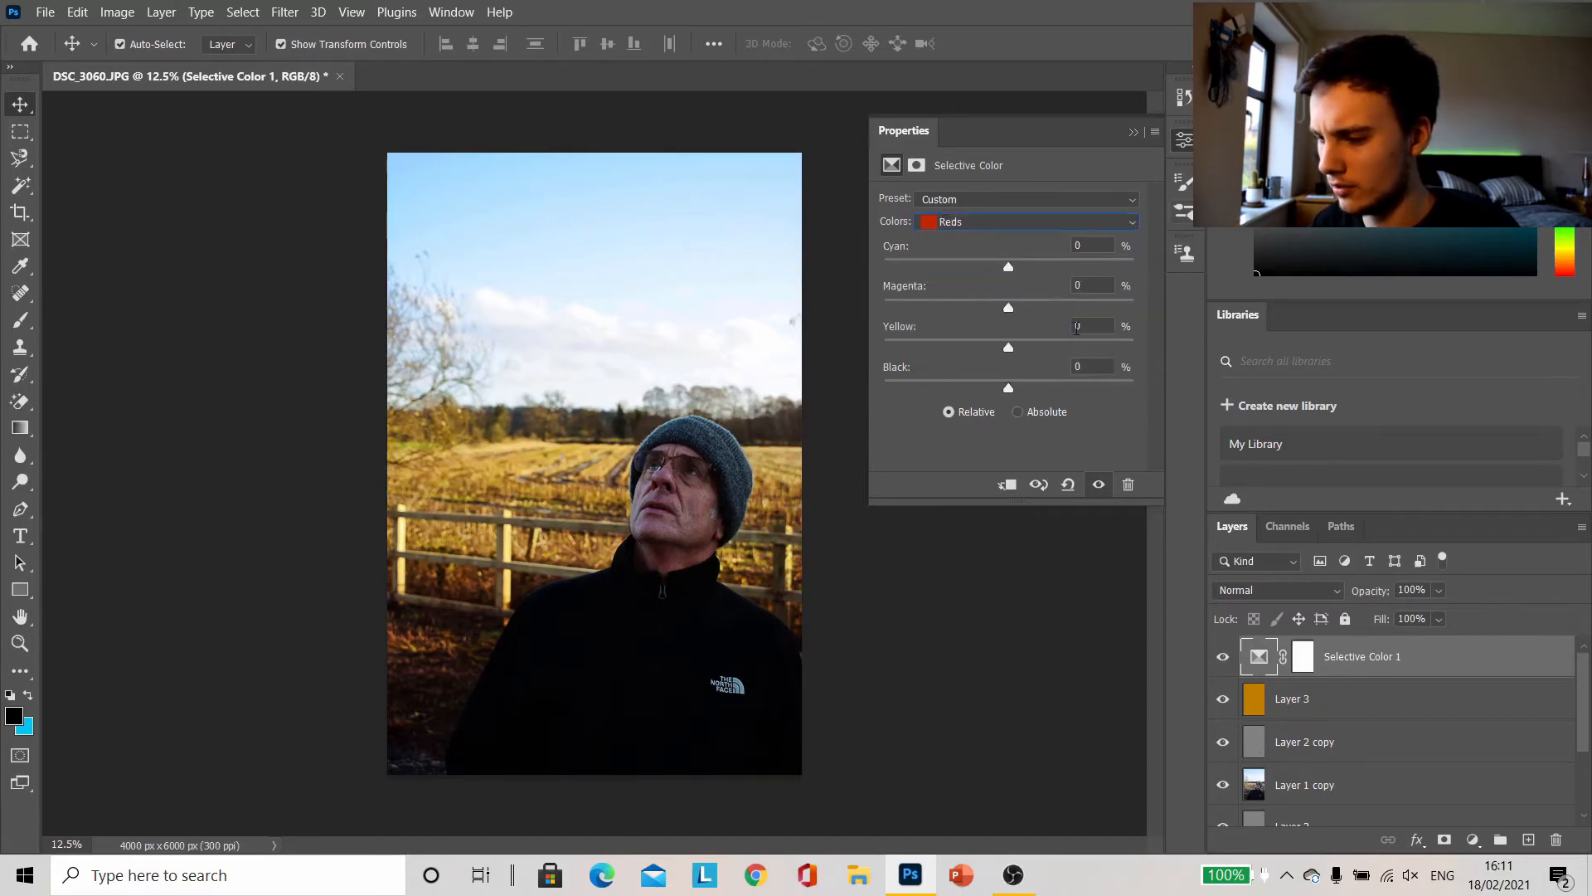
pyautogui.write('20')
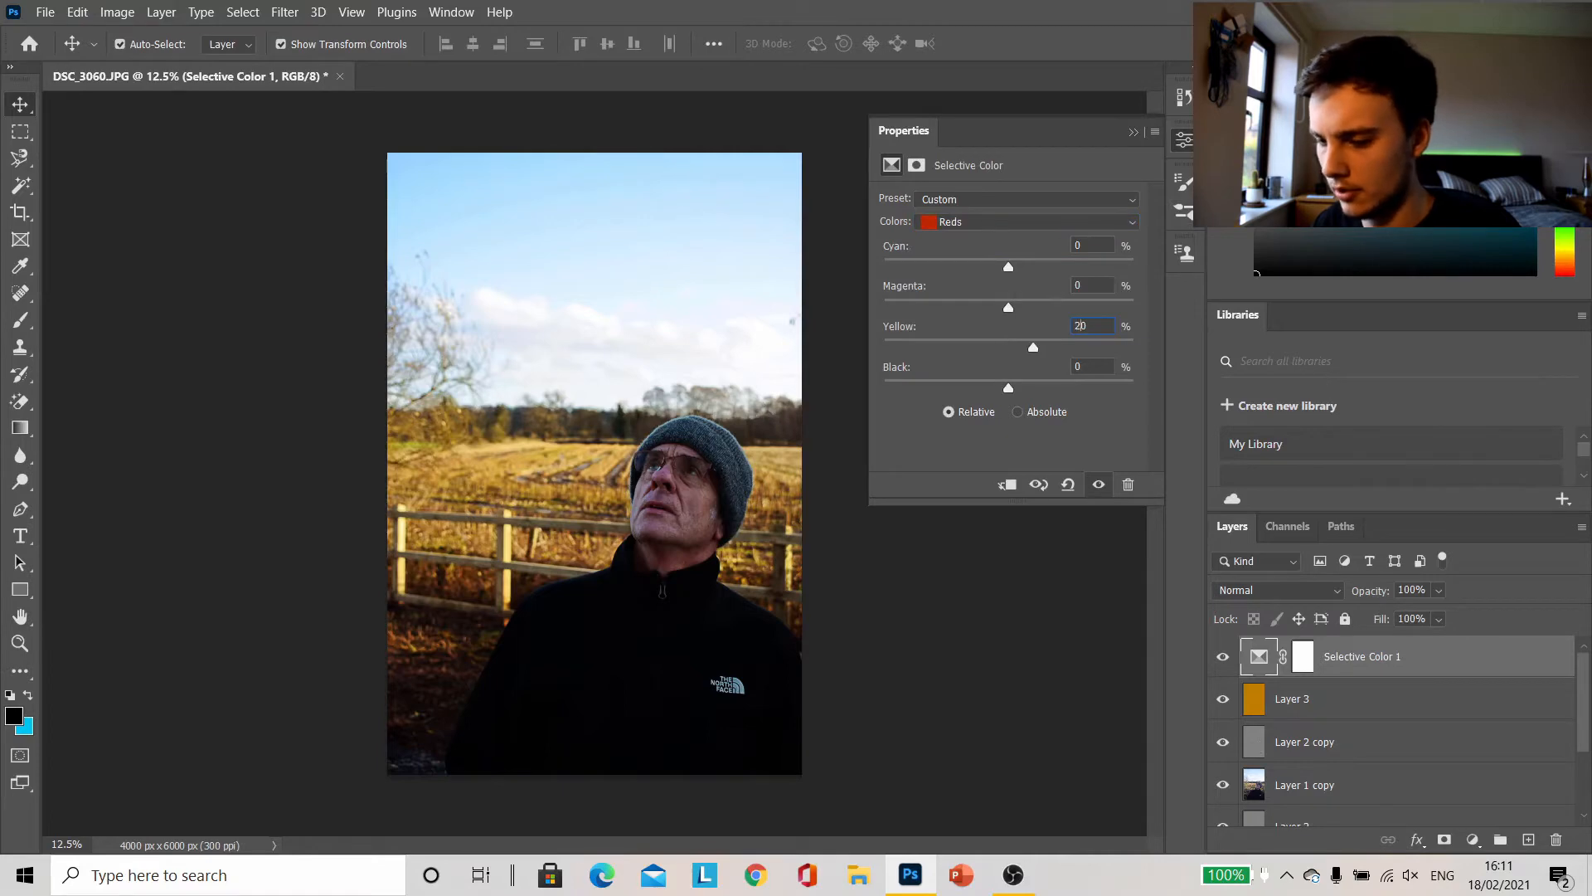
pyautogui.hotkey('shift', 'Tab')
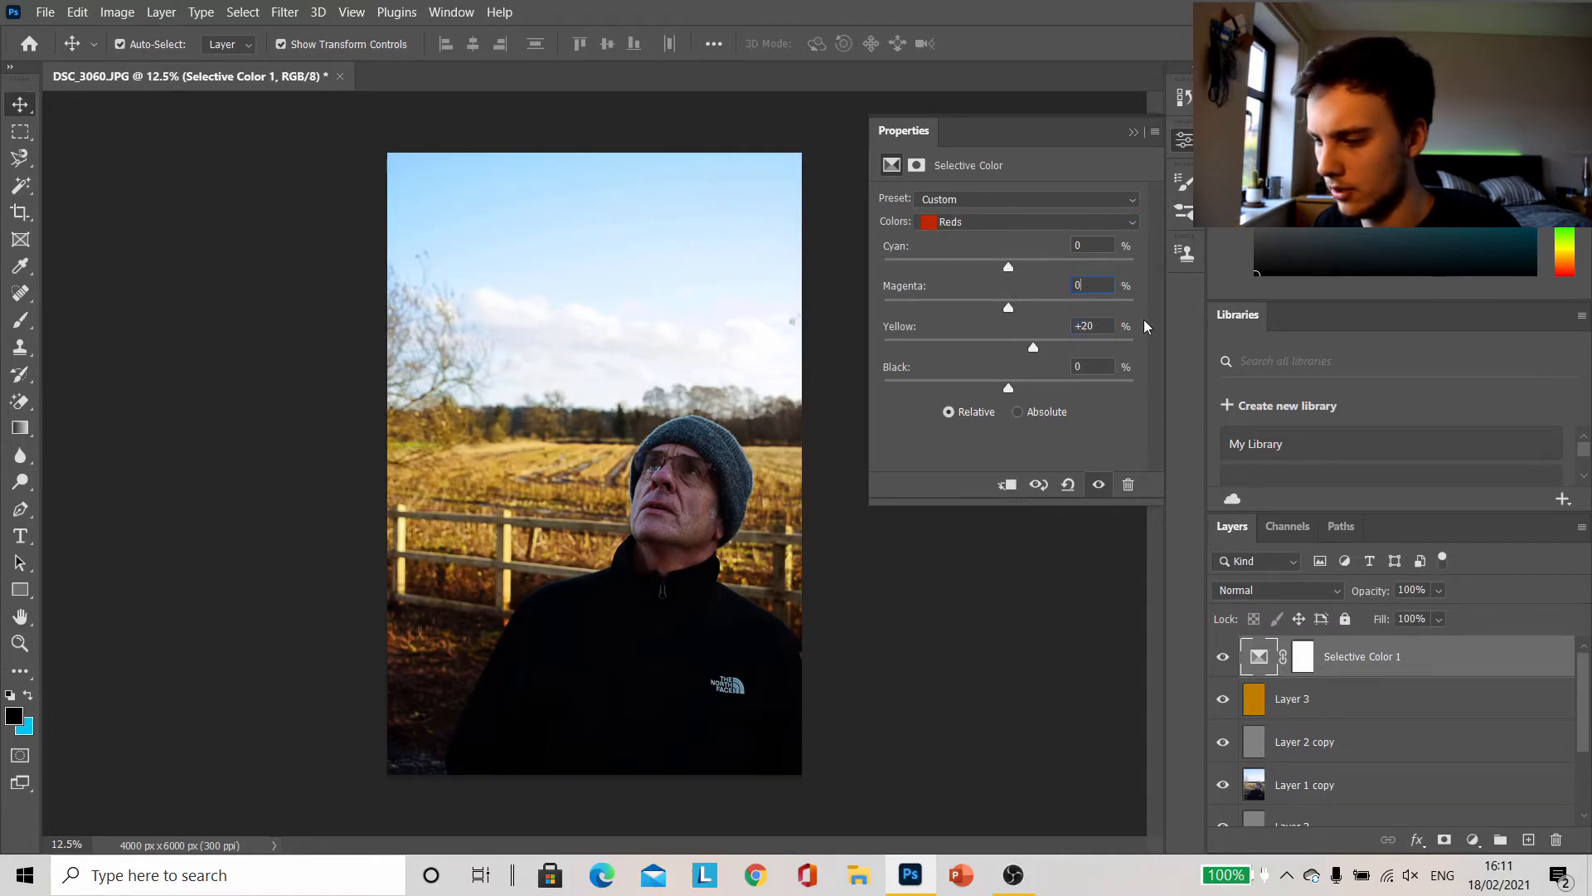
pyautogui.write('20')
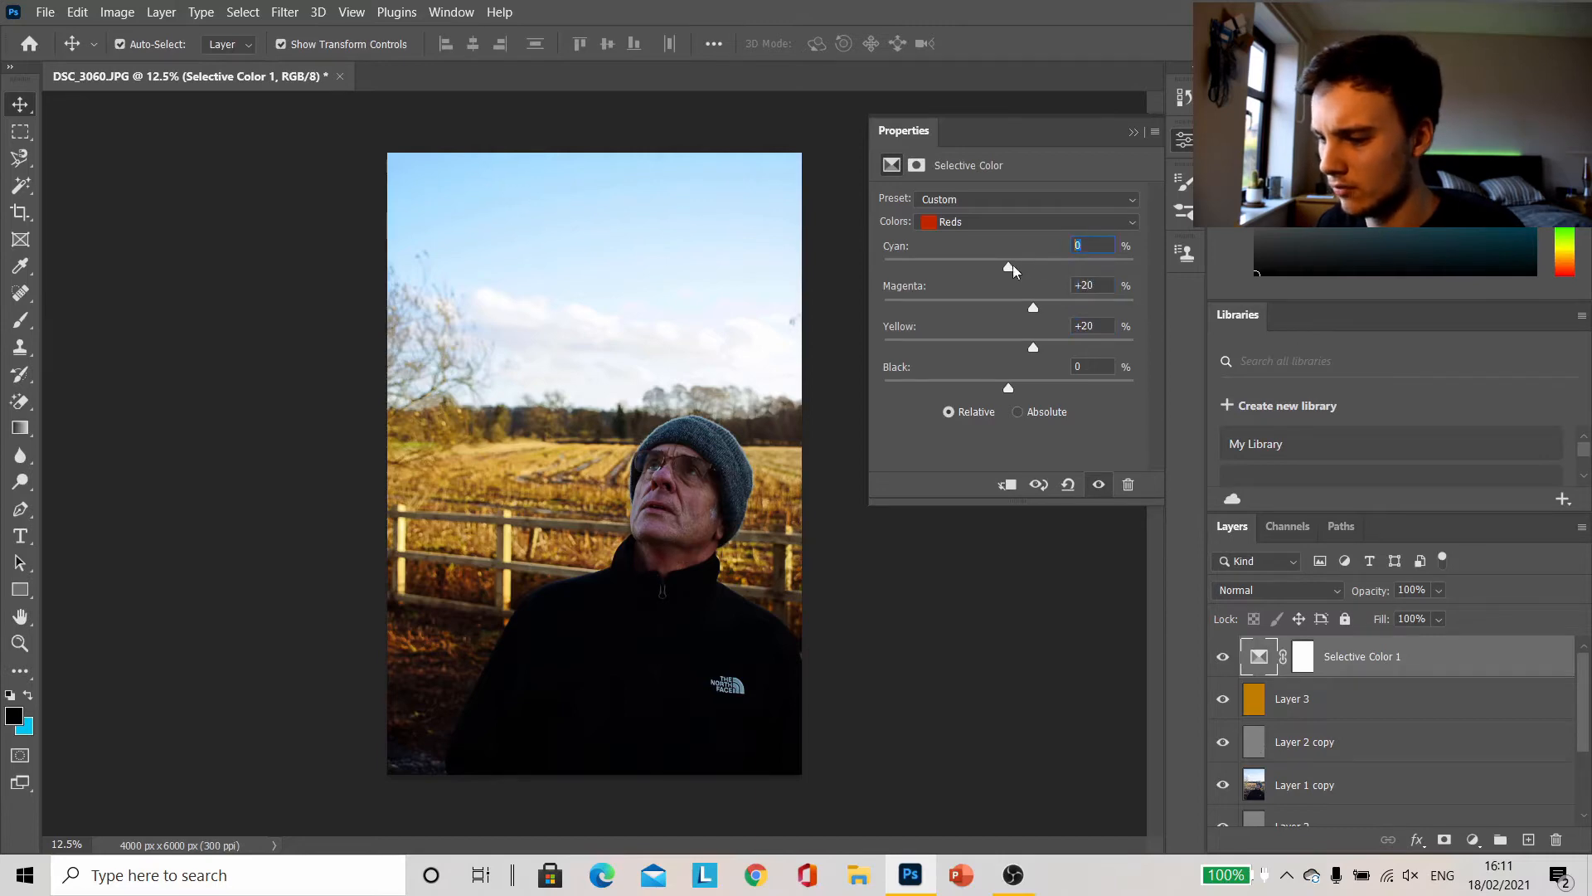
# Step: Refine the Reds to Cyan -5%, Magenta 15% and Yellow 15% in the Selective Color adjustment
pyautogui.moveTo(1008, 268); pyautogui.dragTo(1005, 275)
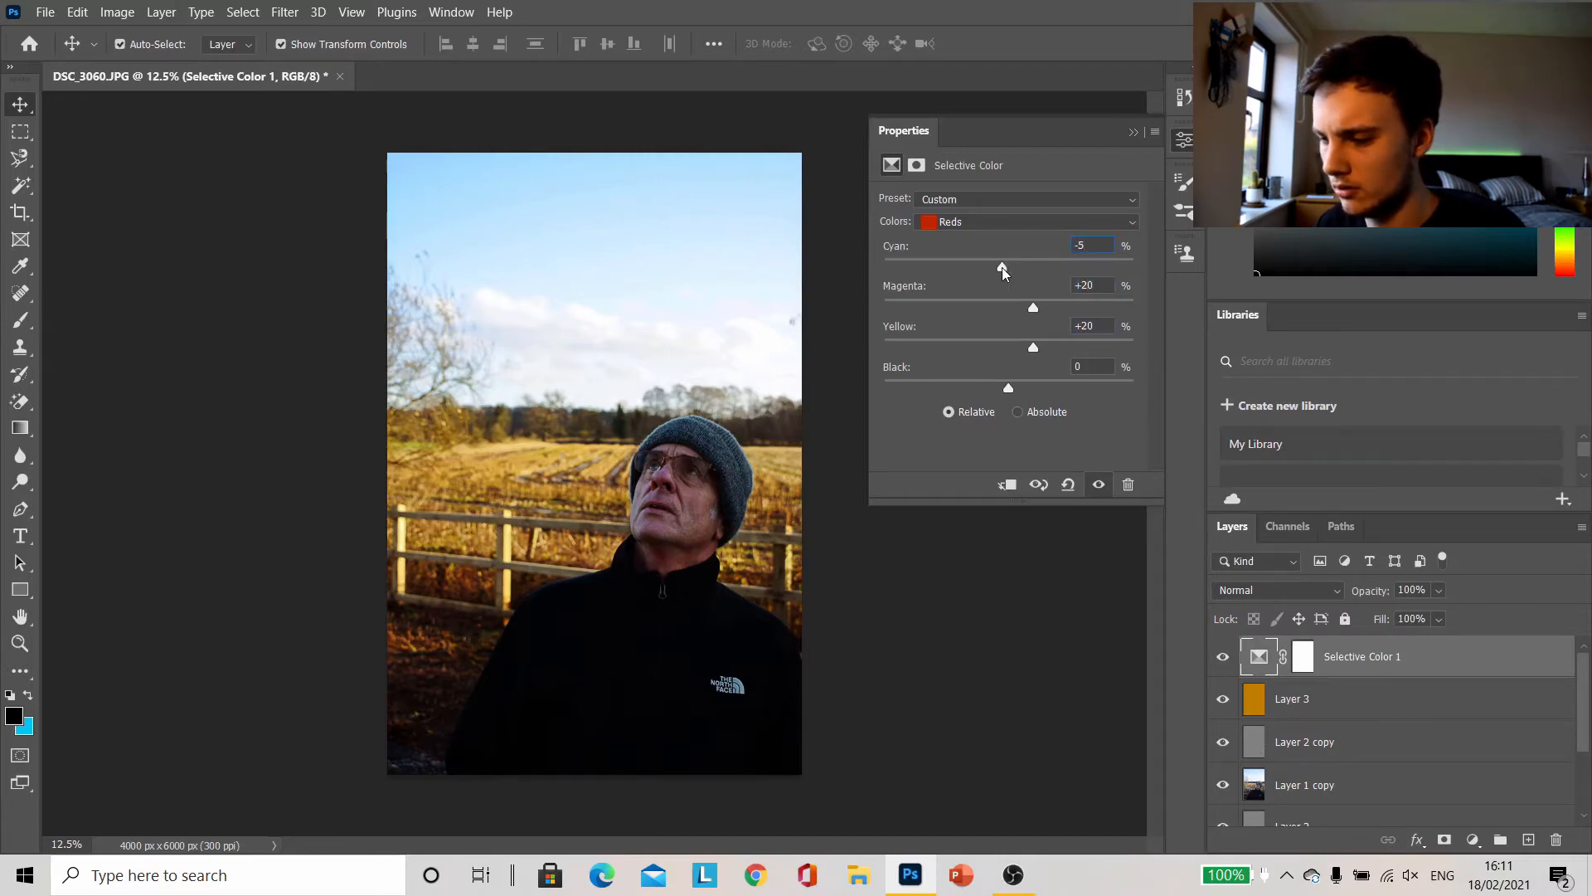
pyautogui.click(1082, 286)
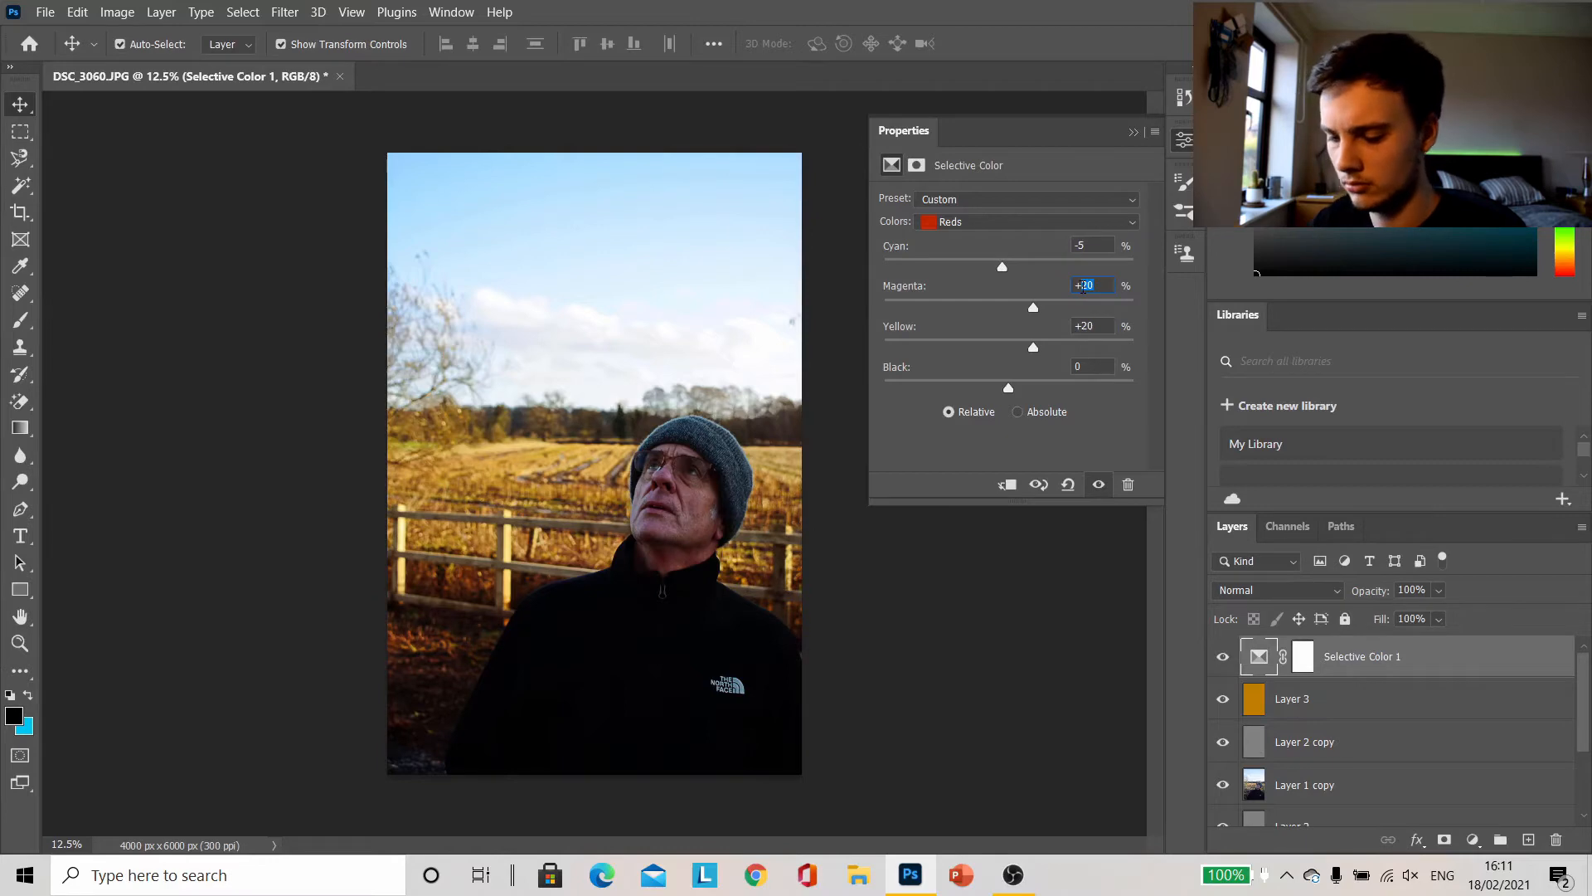
pyautogui.write('15')
pyautogui.doubleClick(1093, 326)
pyautogui.write('15')
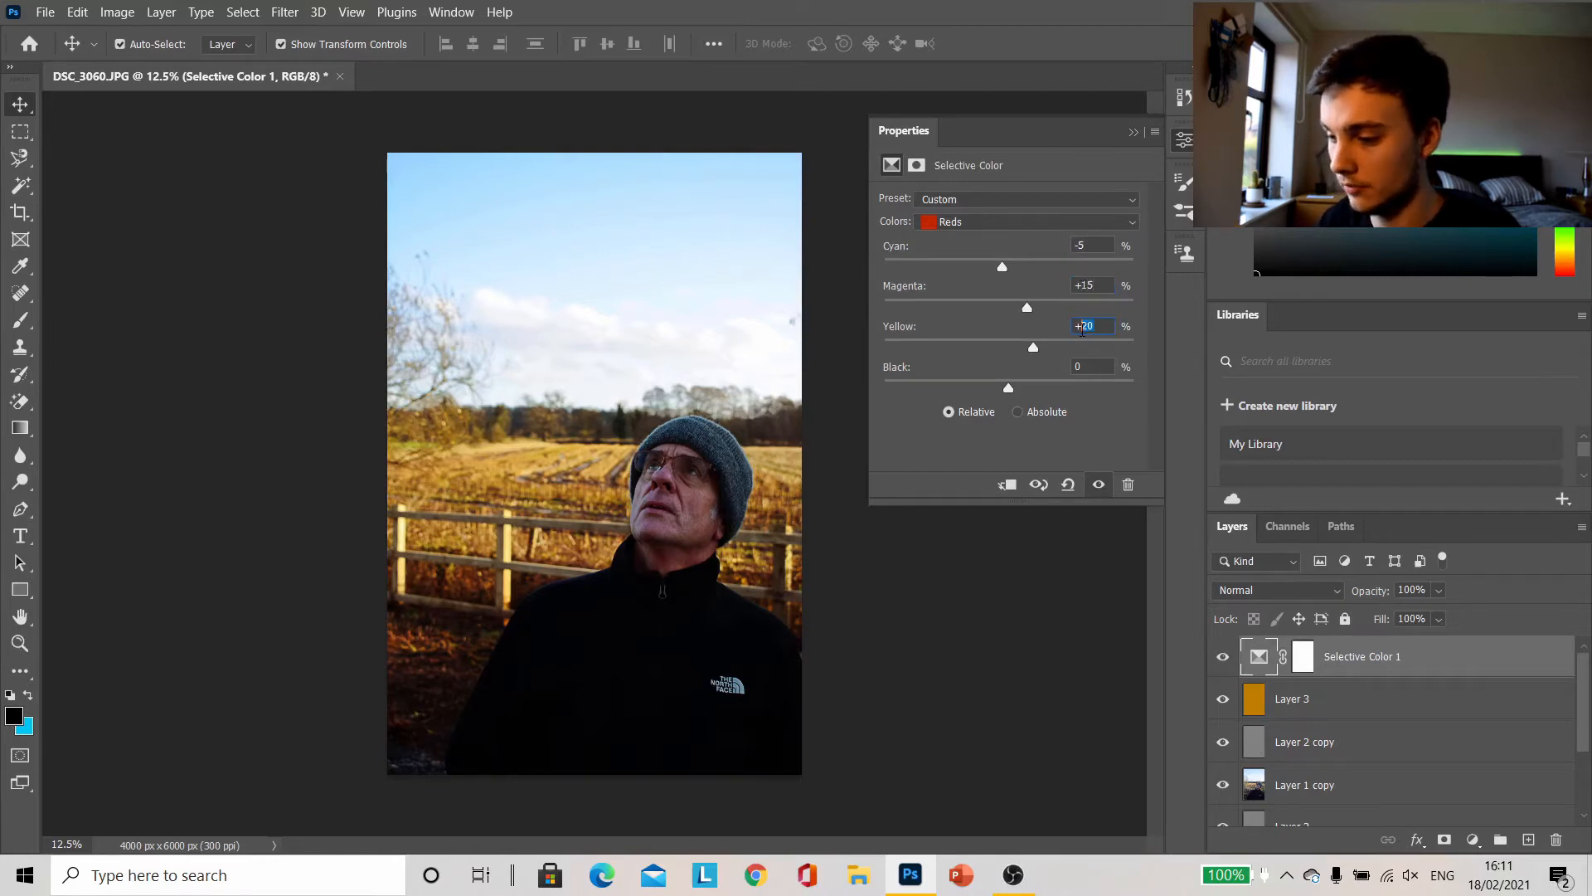
# Step: Set Black to 5% for the Neutrals in the Selective Color adjustment
pyautogui.click(1129, 223)
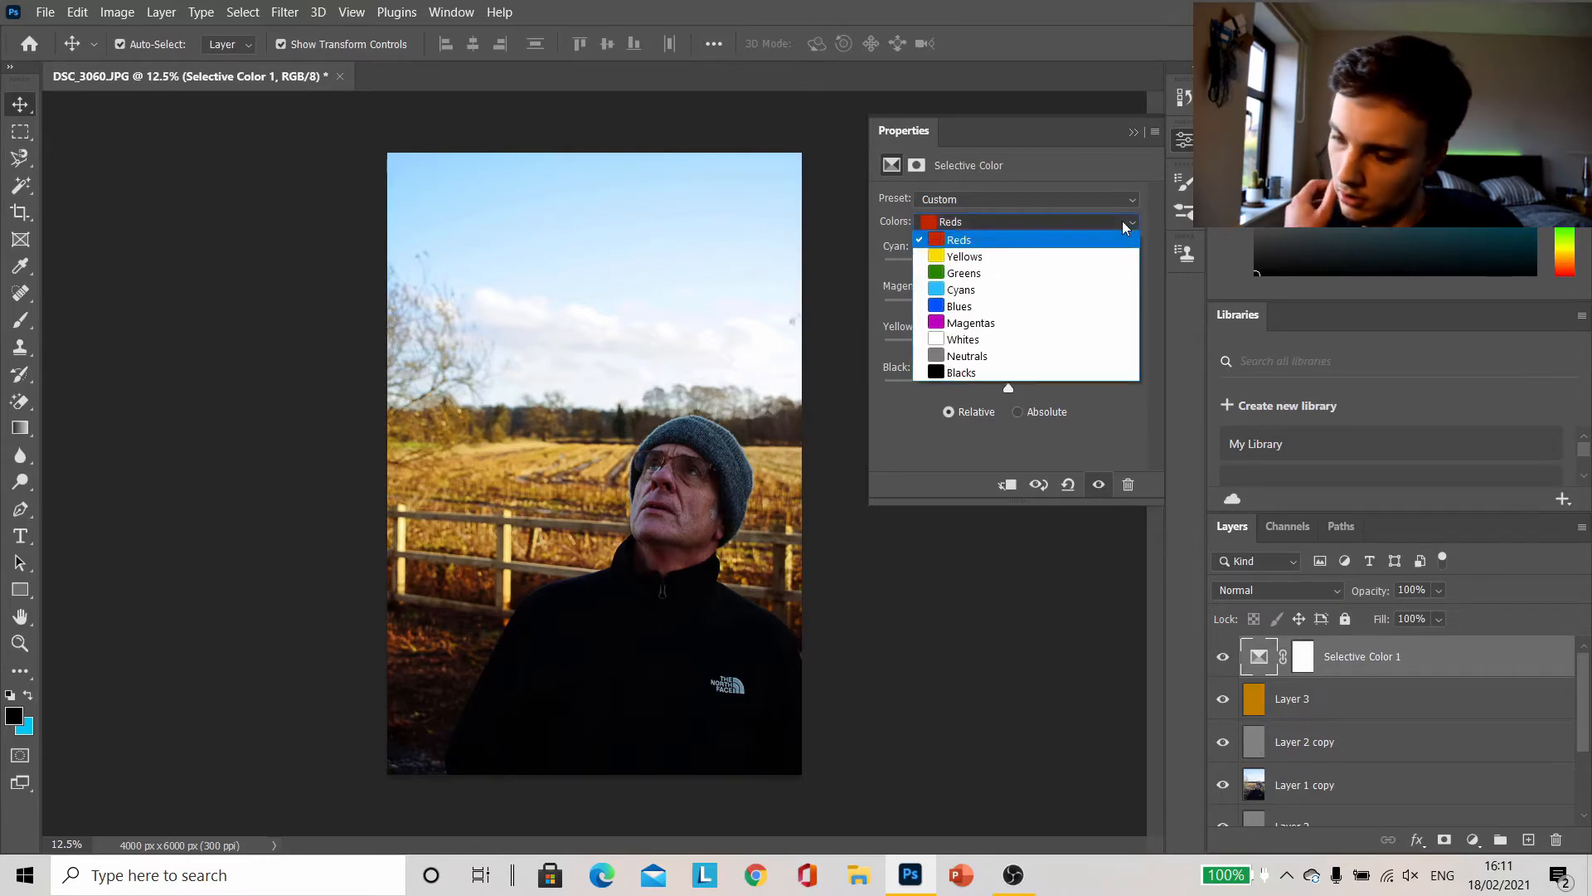
pyautogui.click(1010, 373)
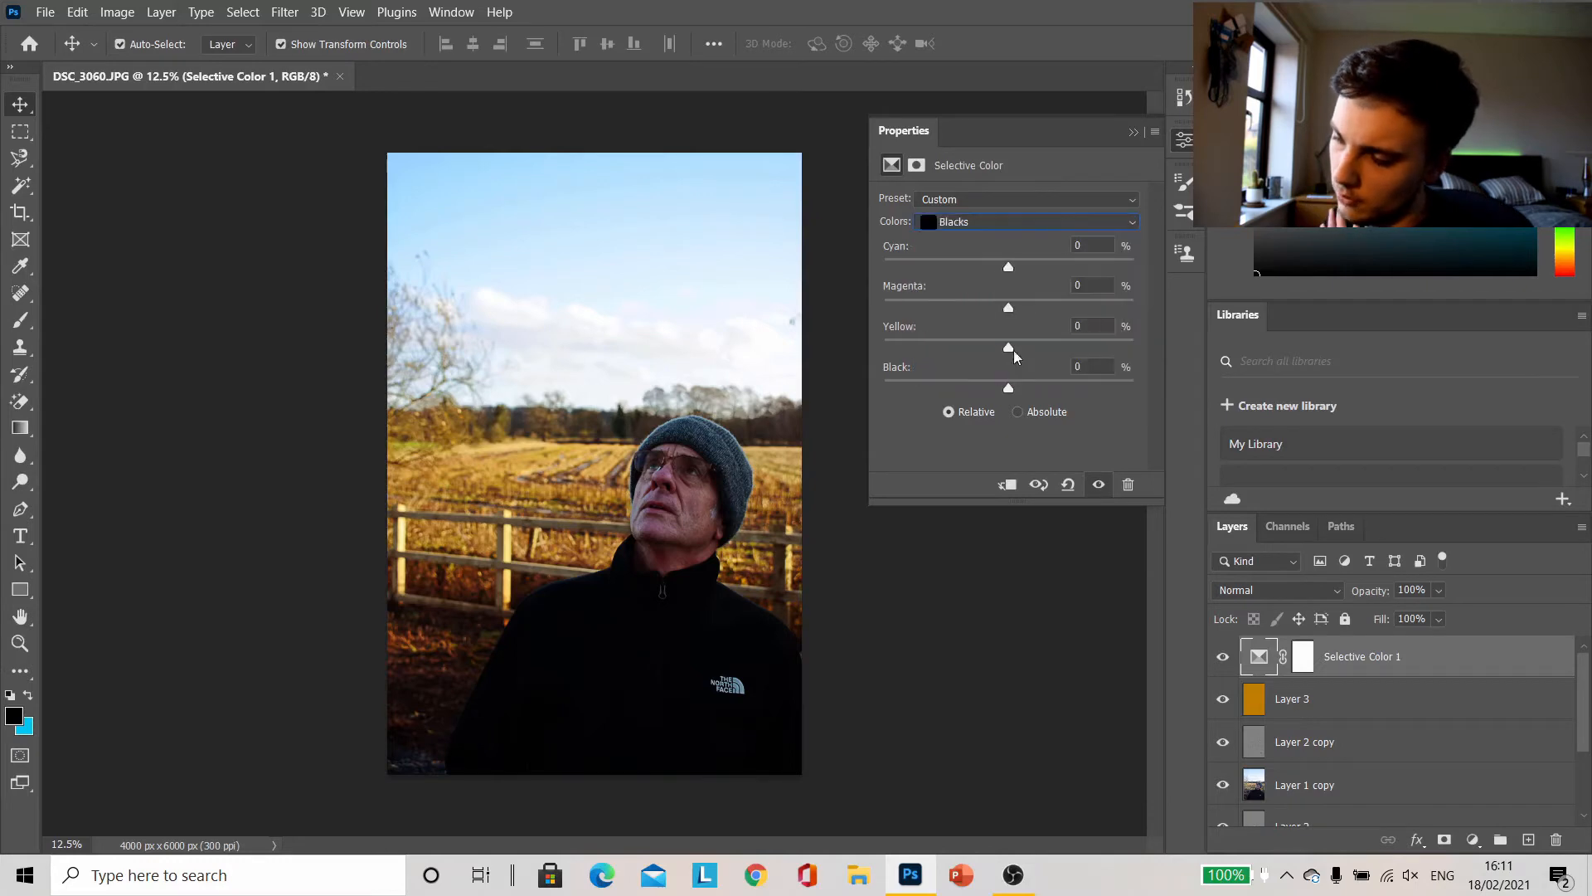
pyautogui.click(1017, 225)
pyautogui.click(980, 365)
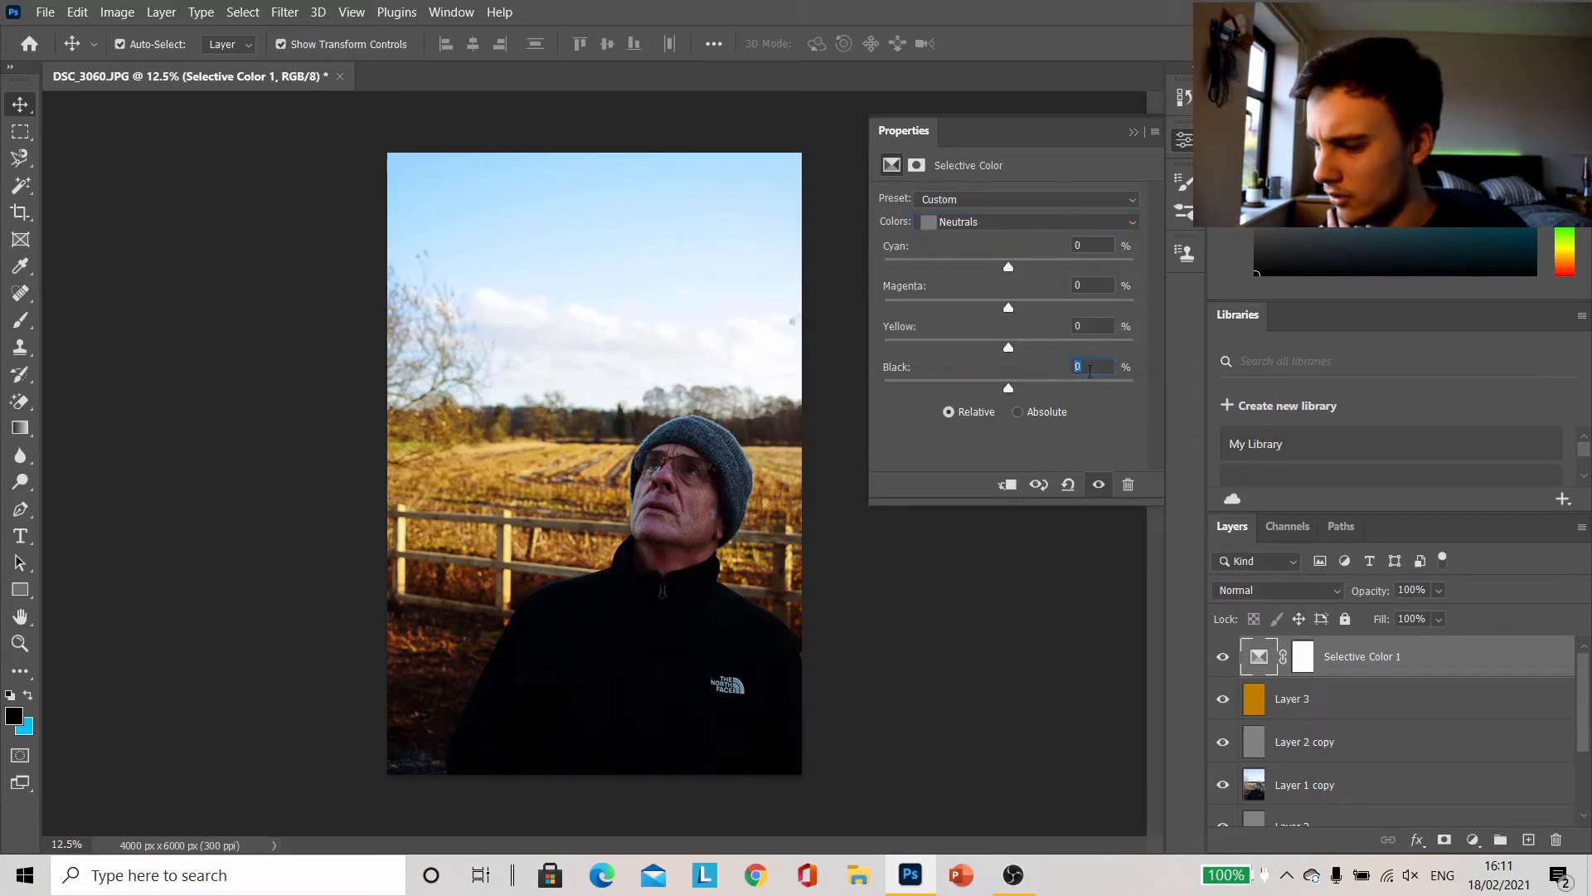
pyautogui.write('5')
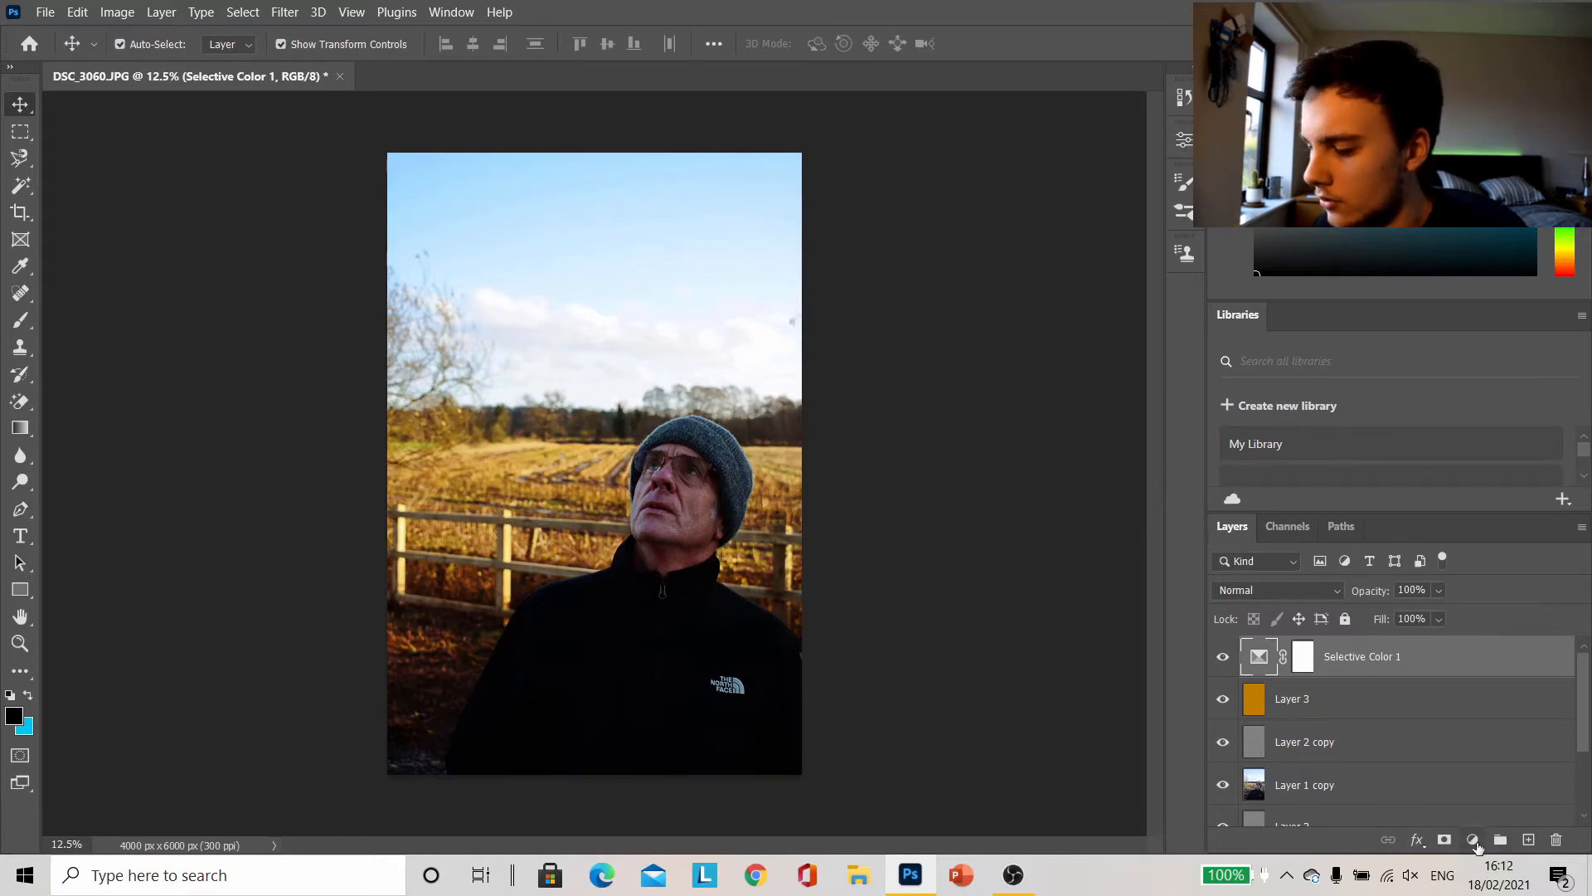
# Step: Add an Exposure adjustment layer above Selective Color 1, raise its exposure slightly and invert its mask to black
pyautogui.click(1474, 841)
pyautogui.click(1475, 601)
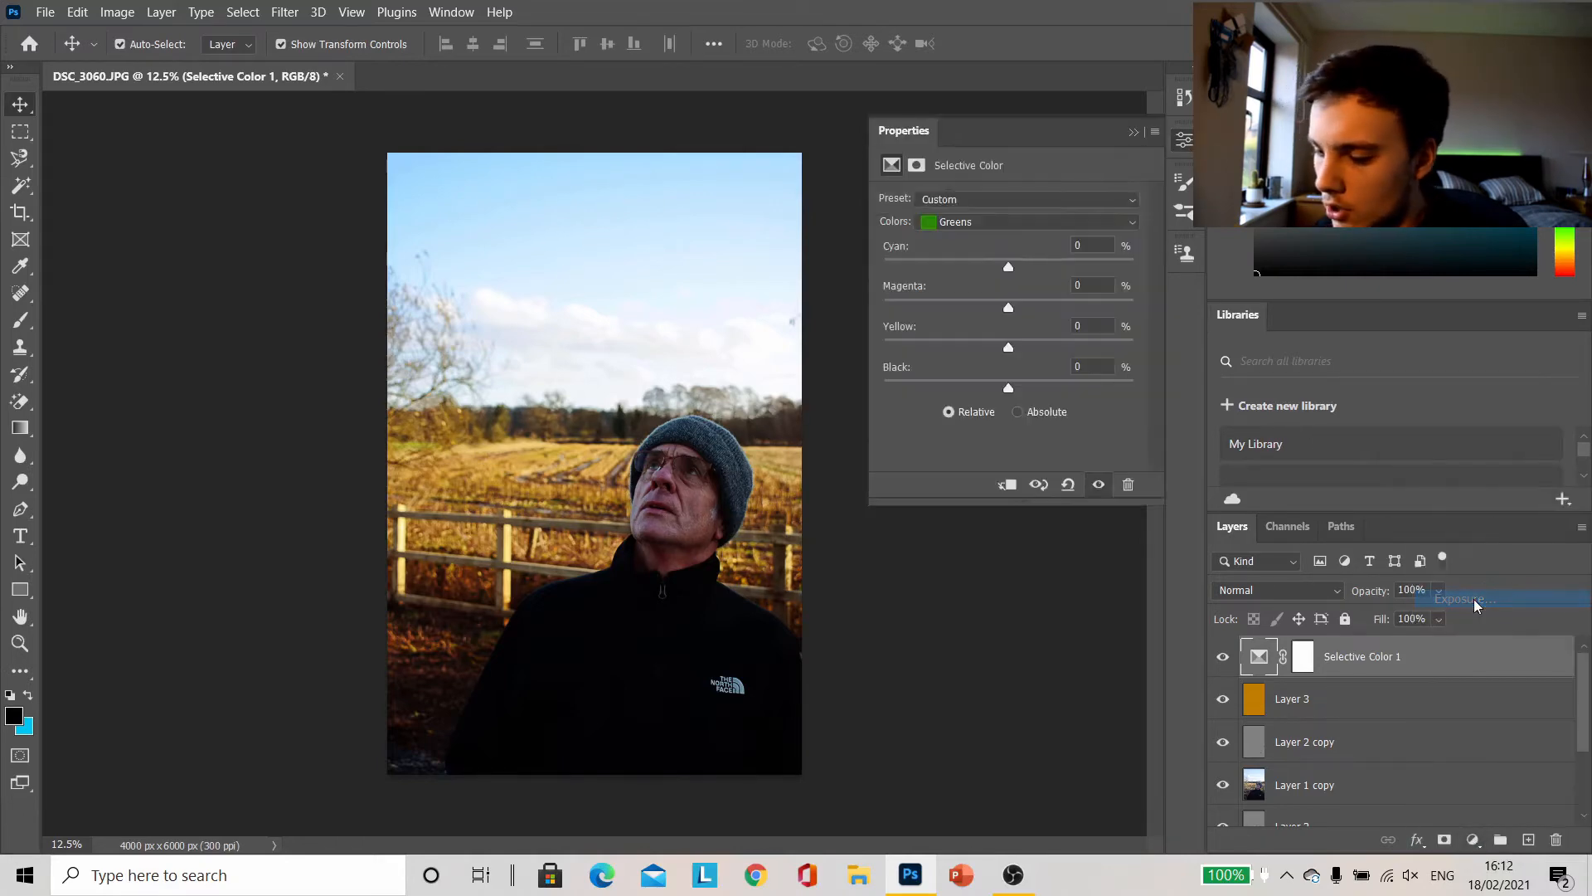
pyautogui.moveTo(1012, 250); pyautogui.dragTo(1020, 249)
pyautogui.hotkey('ctrl', 'i')
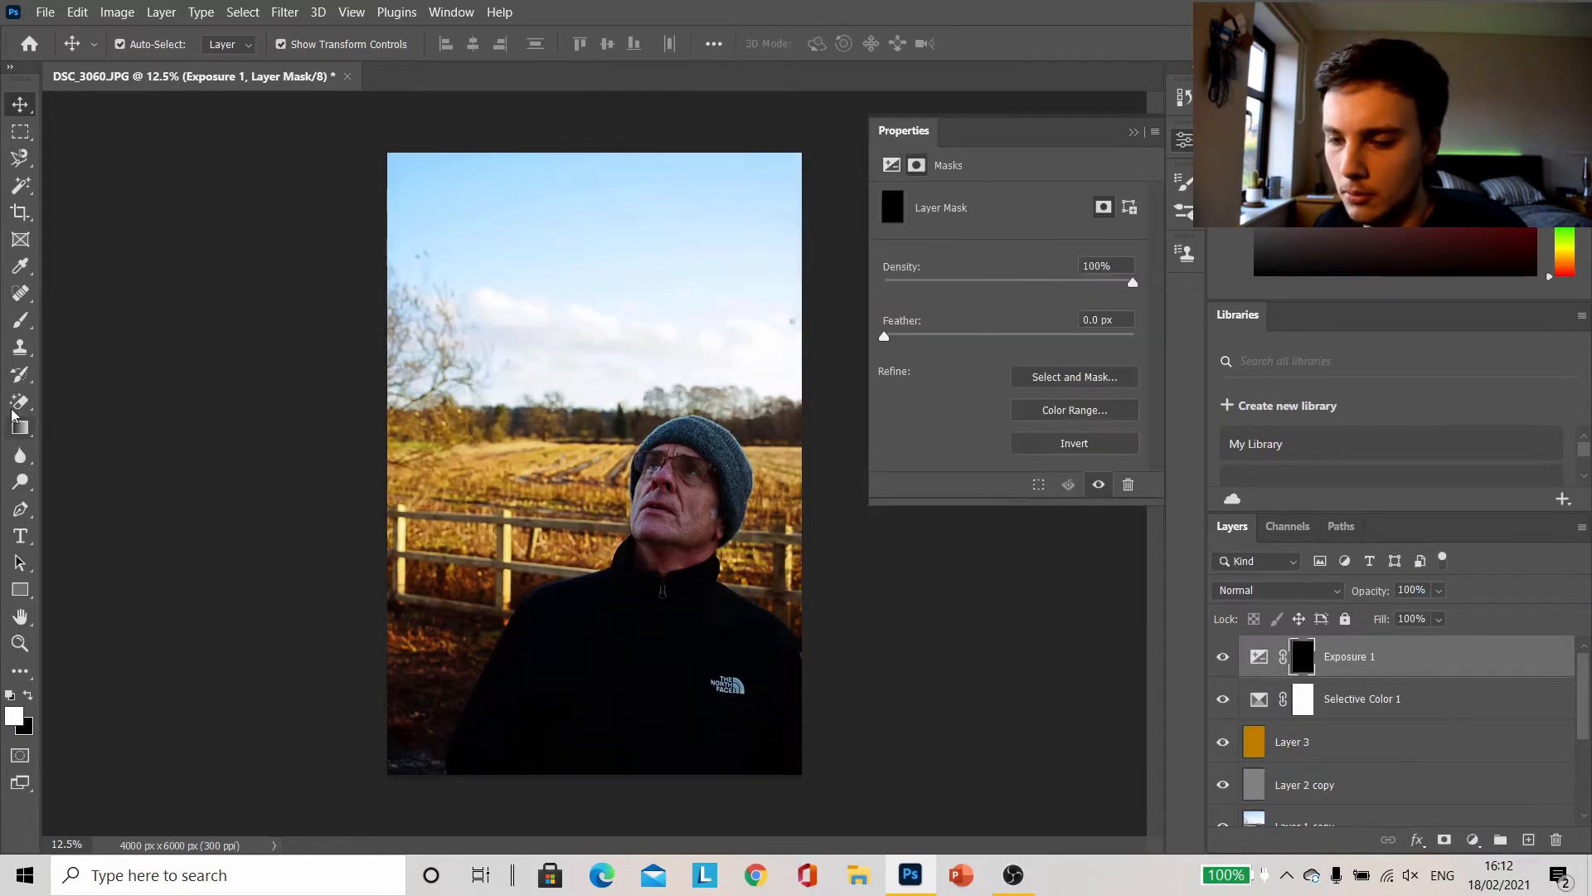
# Step: Paint white over the man's face on the Exposure mask with a soft 15% flow brush, and compare with the layer hidden and shown
pyautogui.click(20, 319)
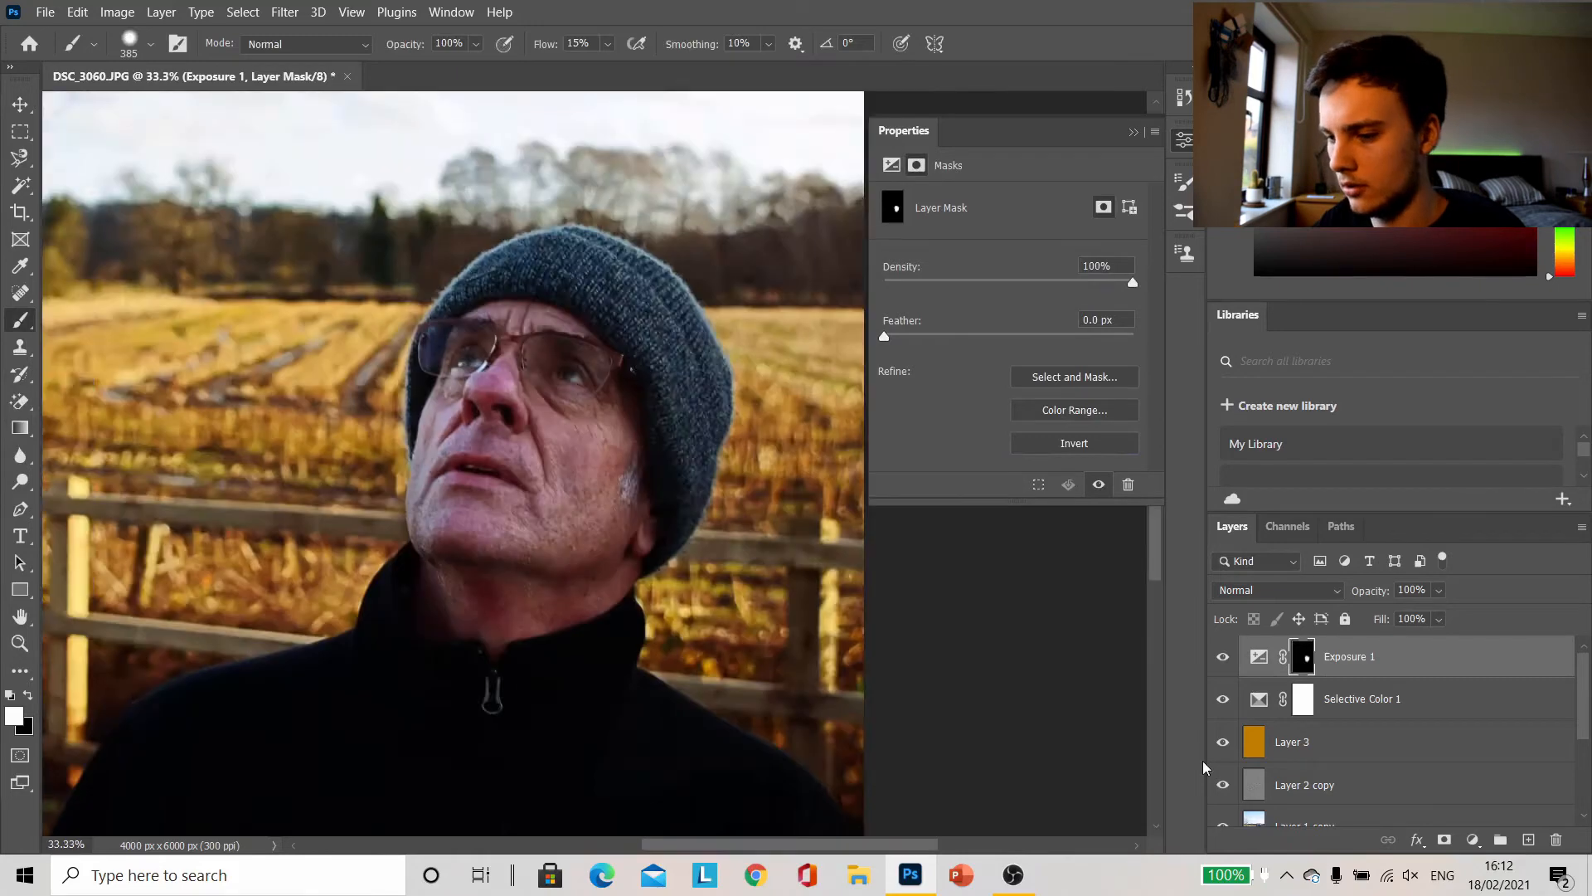
pyautogui.hotkey('ctrl', '-')
pyautogui.hotkey('ctrl', '-')
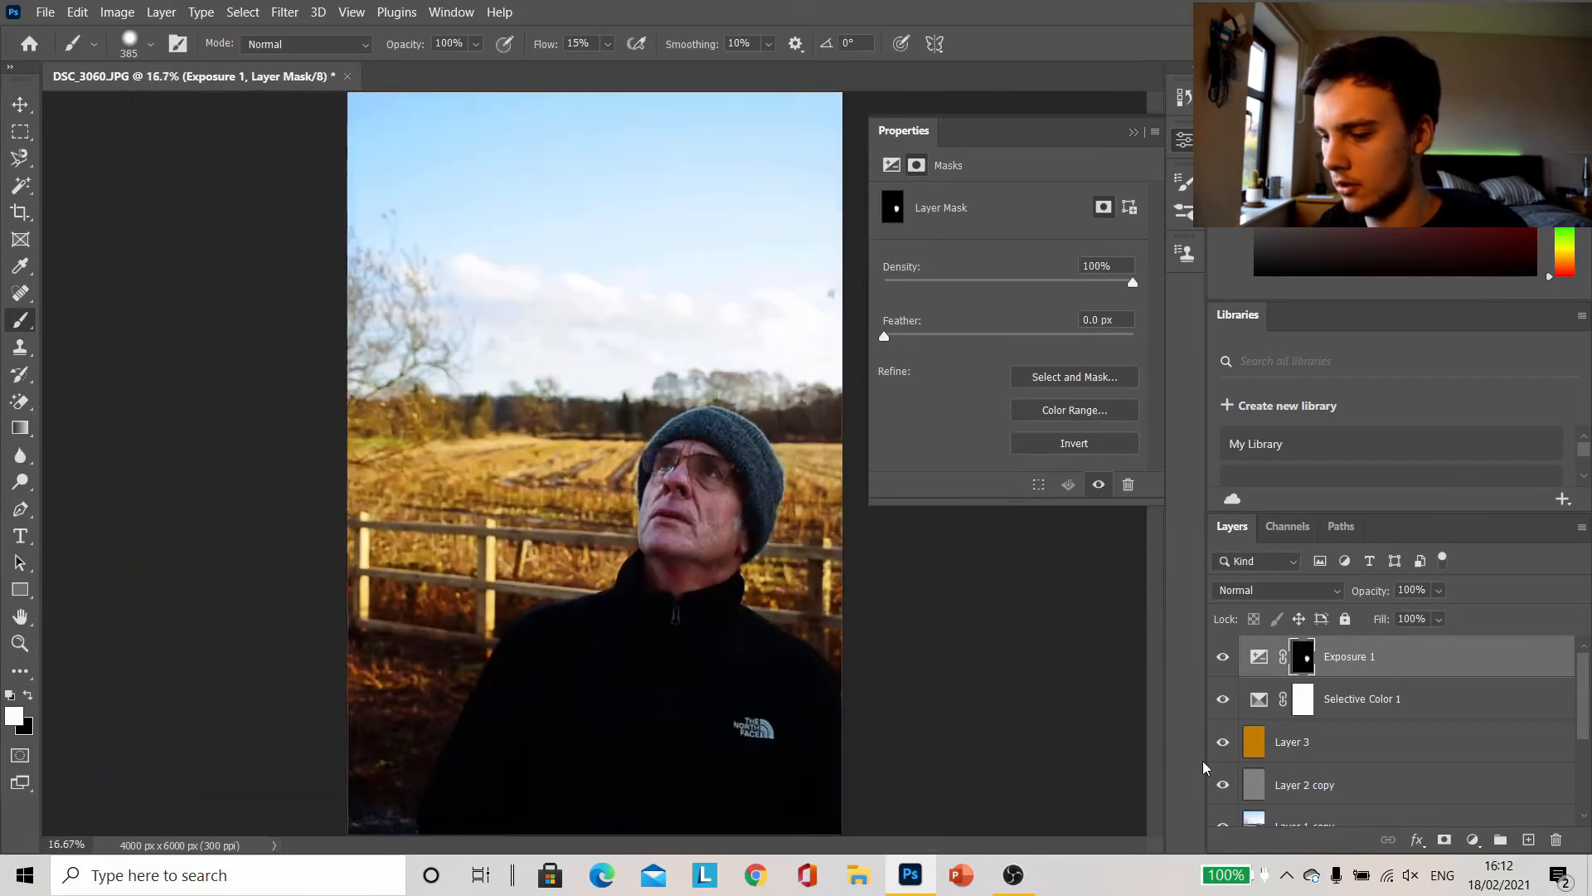
pyautogui.click(1223, 657)
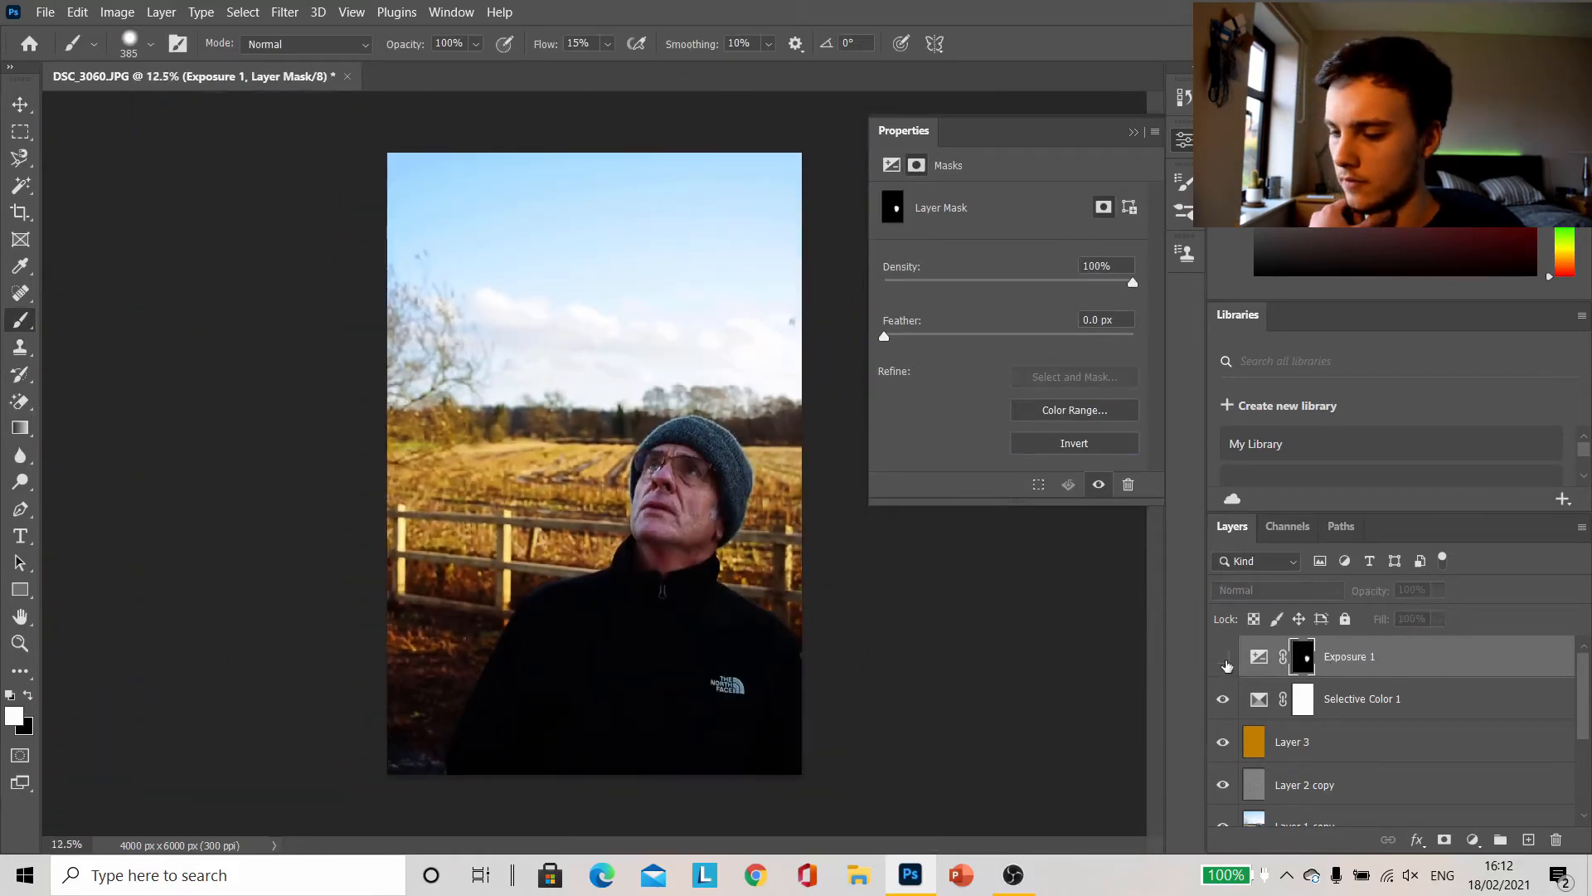
pyautogui.click(1224, 659)
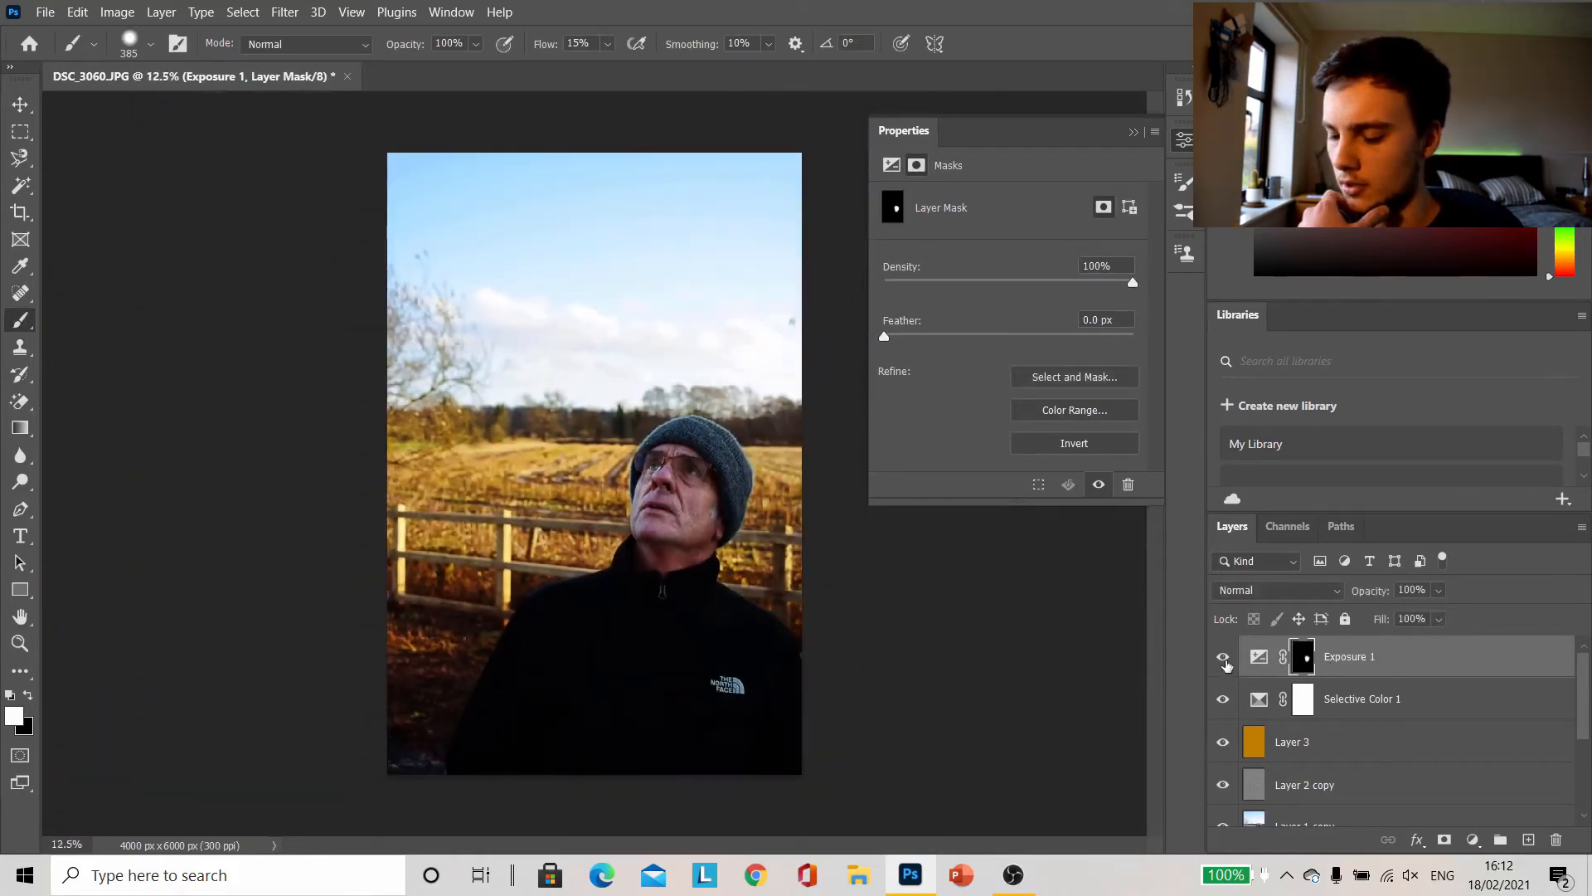
pyautogui.click(1134, 133)
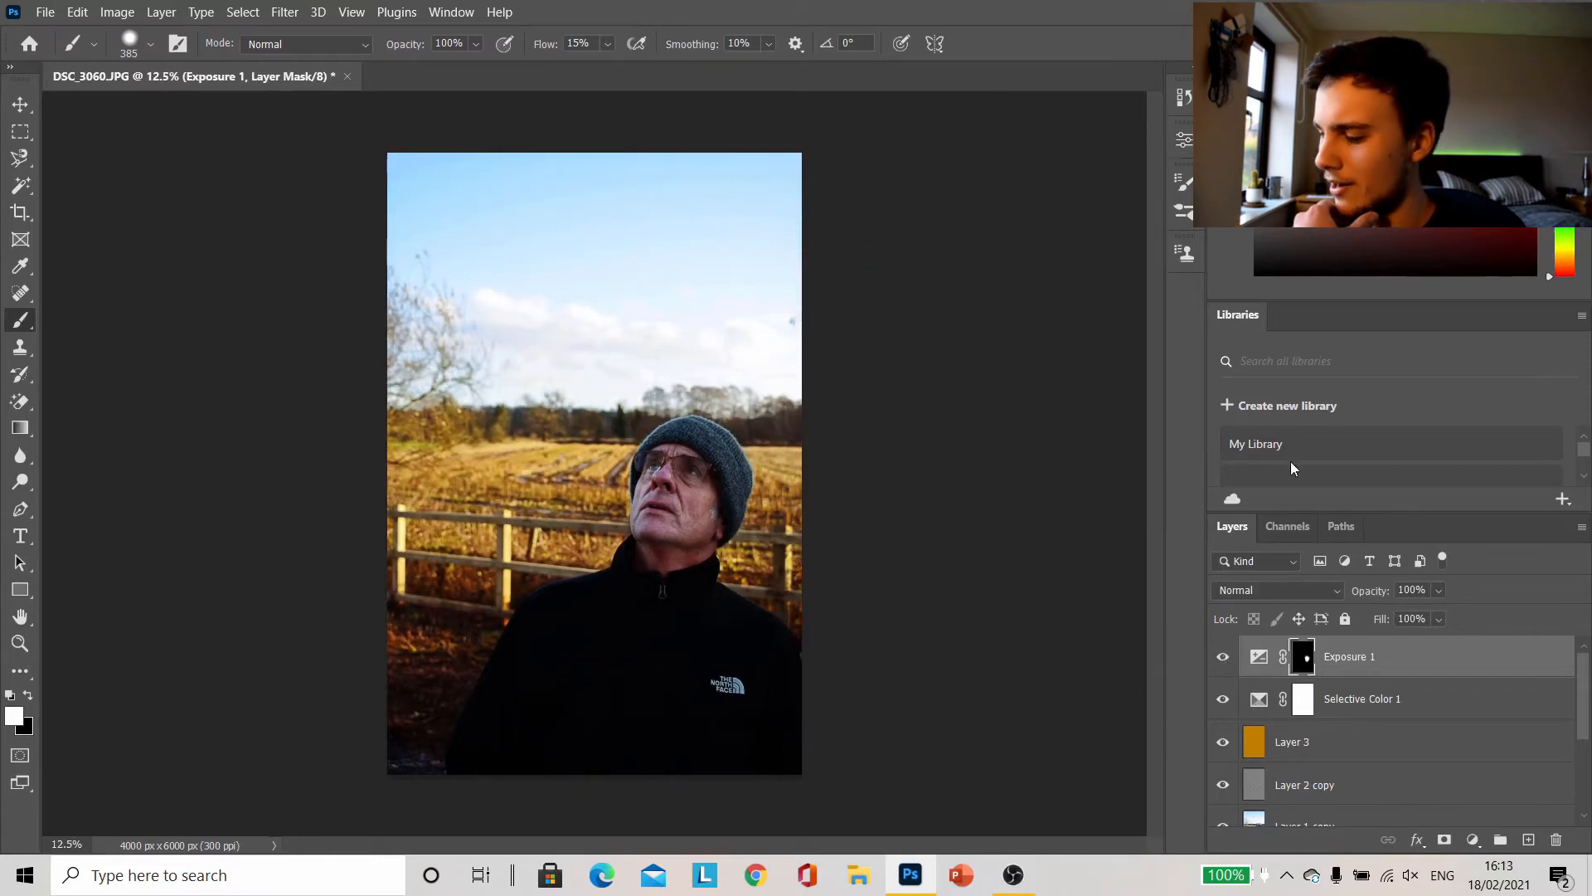
# Step: Add a Color Lookup adjustment layer on top and apply the Candlelight.CUBE 3D LUT
pyautogui.click(1473, 841)
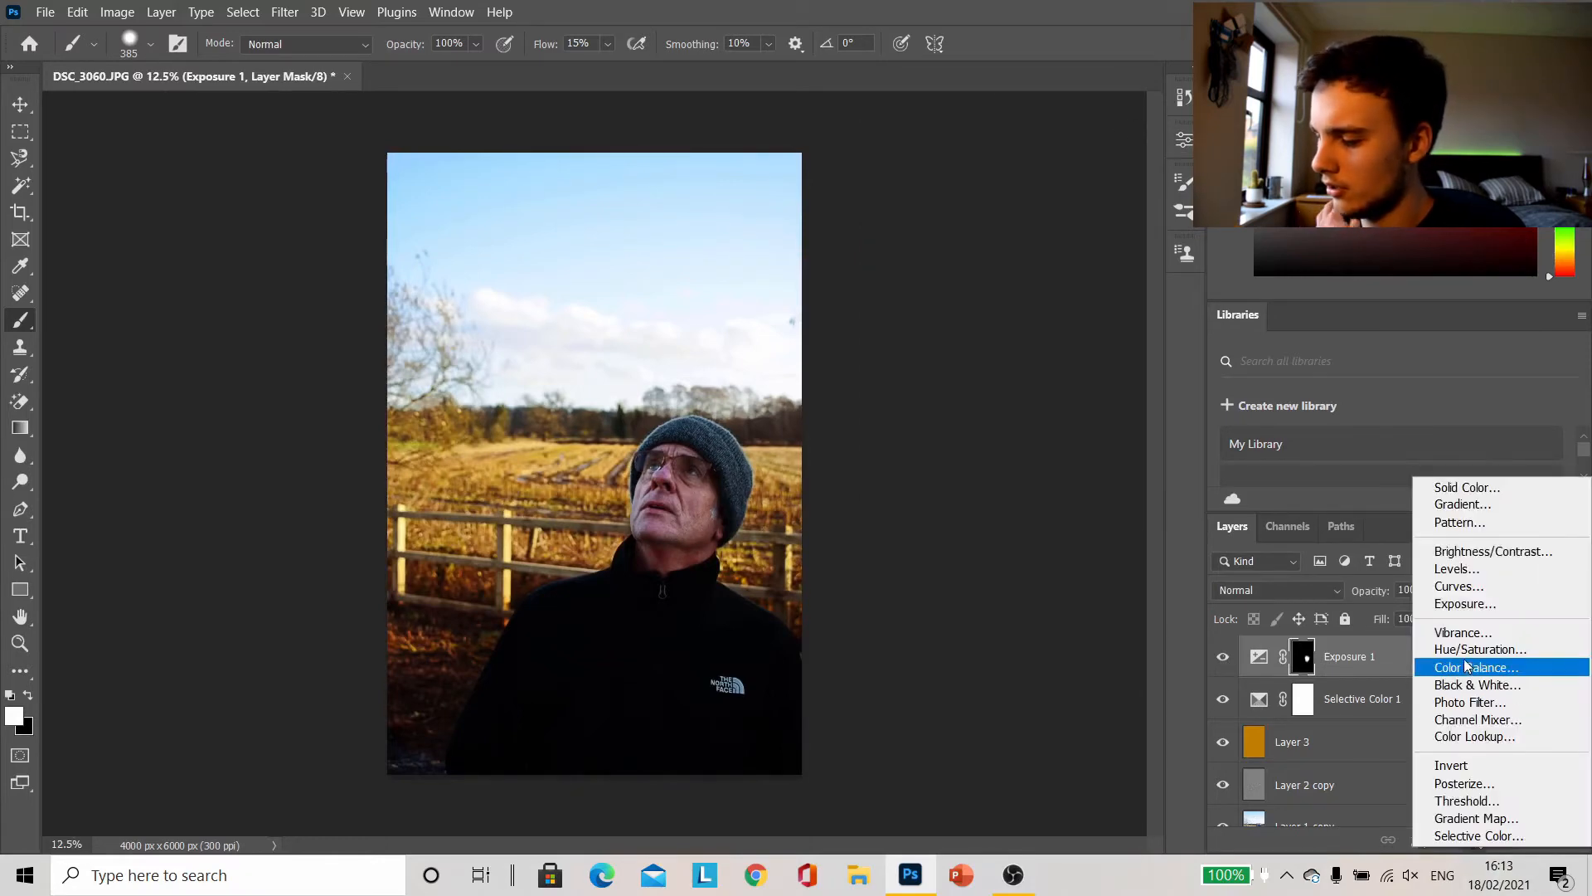
pyautogui.click(1472, 525)
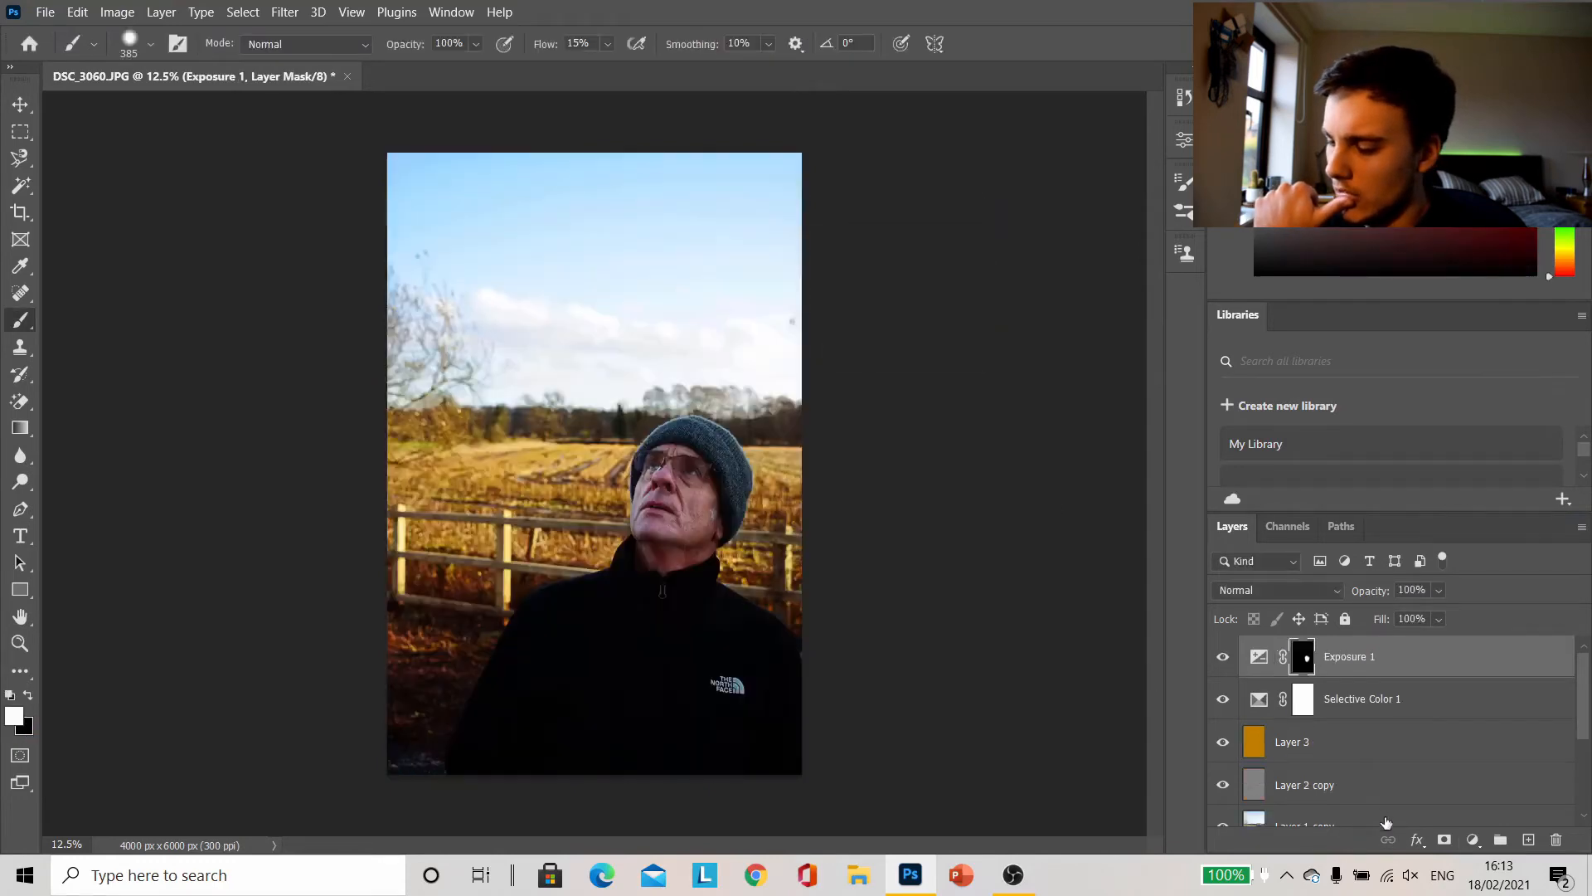
pyautogui.click(1474, 839)
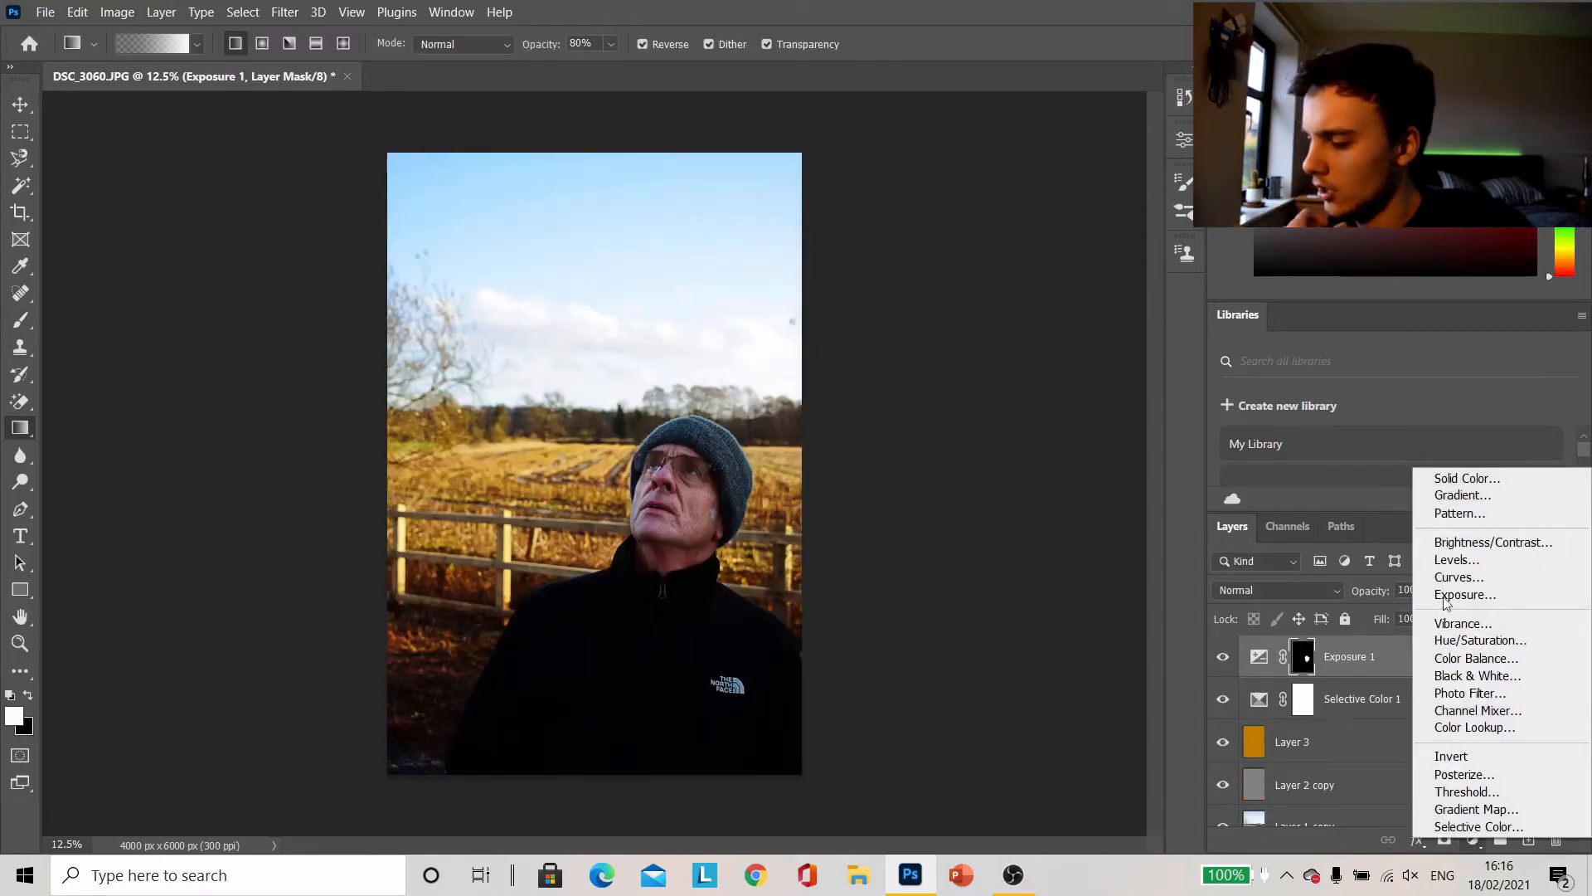
pyautogui.click(1473, 728)
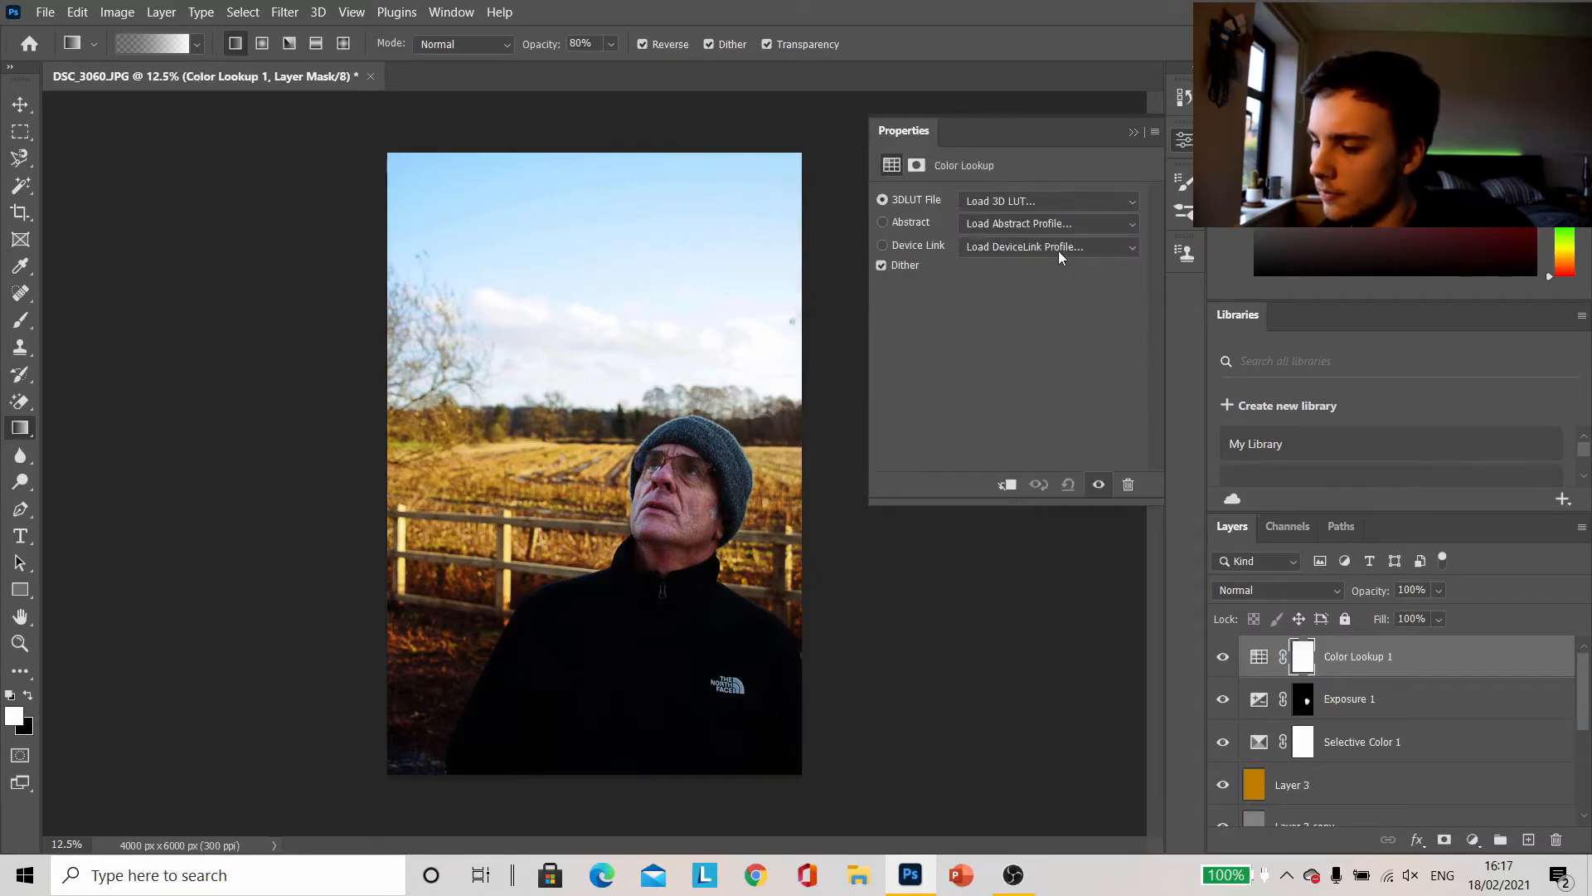
pyautogui.click(1015, 197)
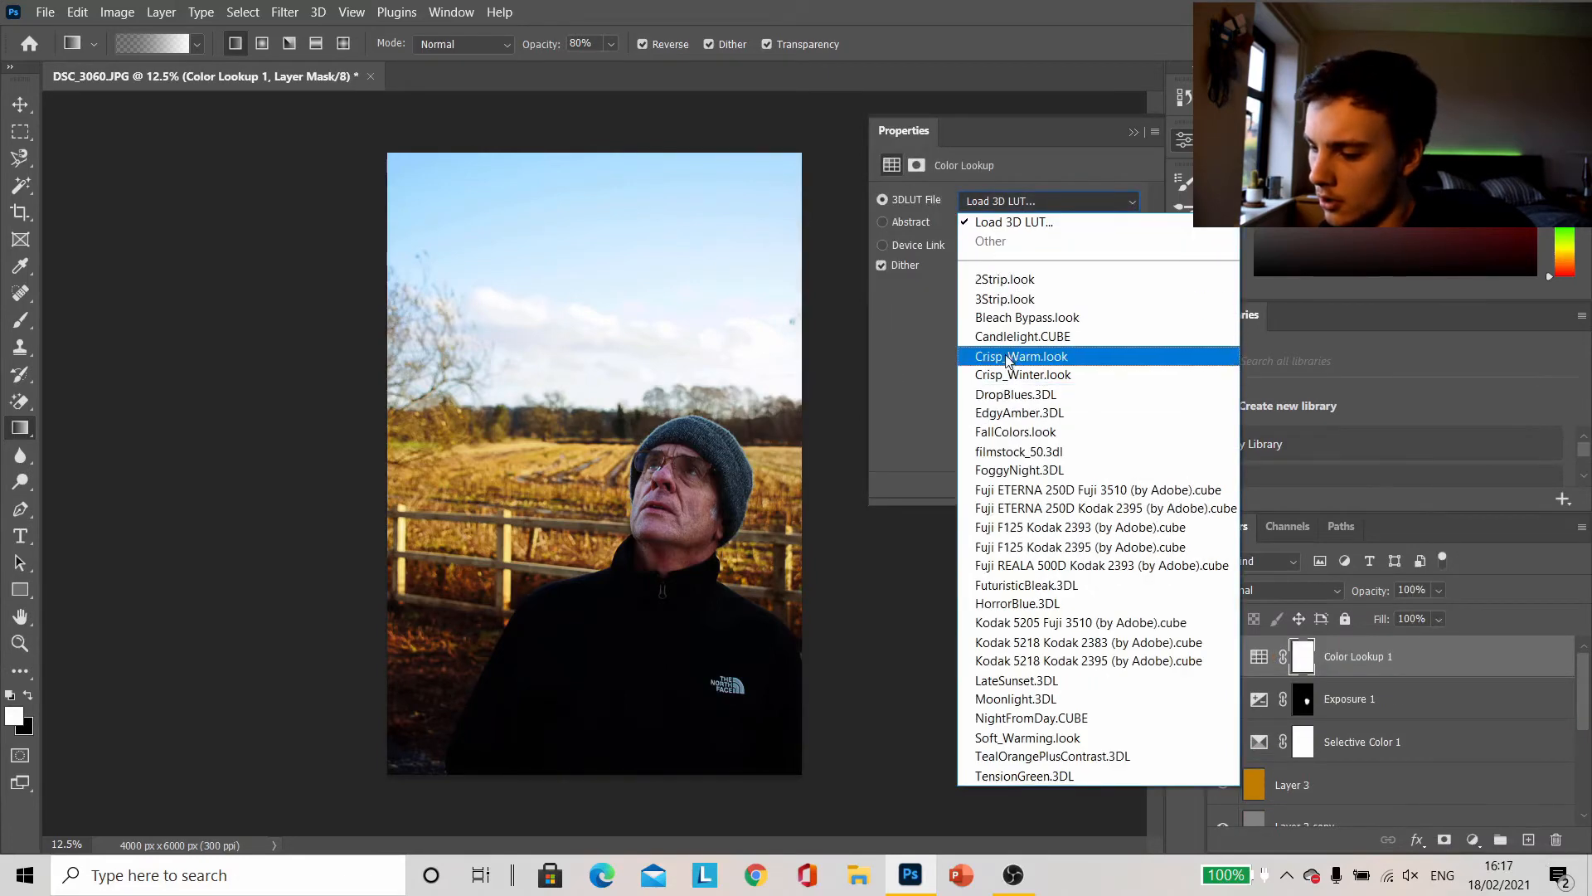
pyautogui.click(1007, 348)
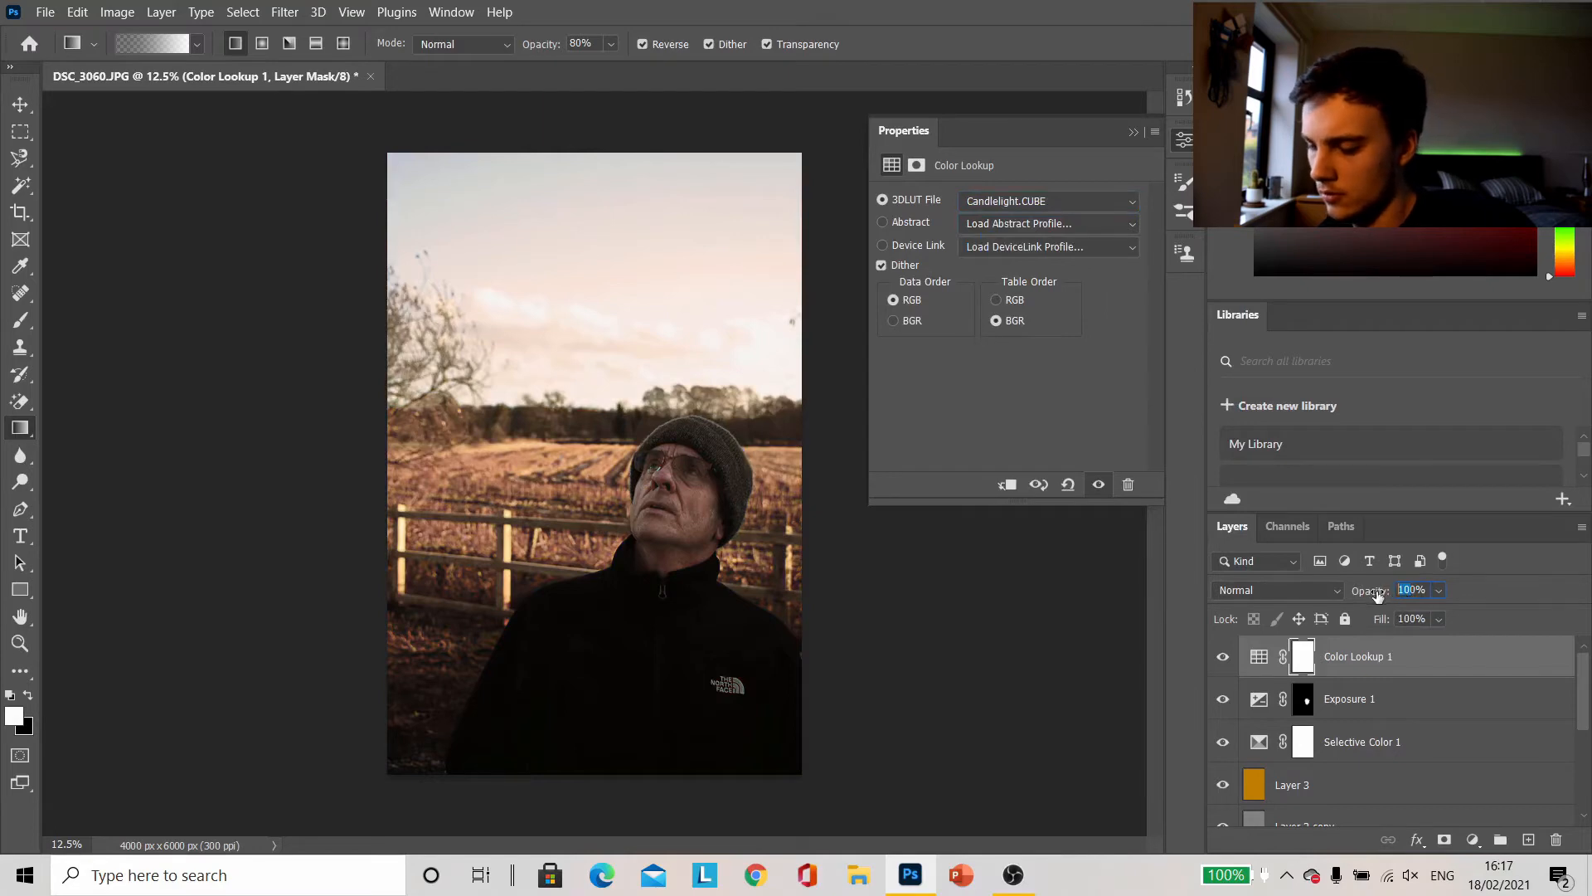
# Step: Group the two Color Lookup layers, then expand the group to inspect the Color Lookup 1 layer
pyautogui.hotkey('ctrl', 'g')
pyautogui.click(1224, 649)
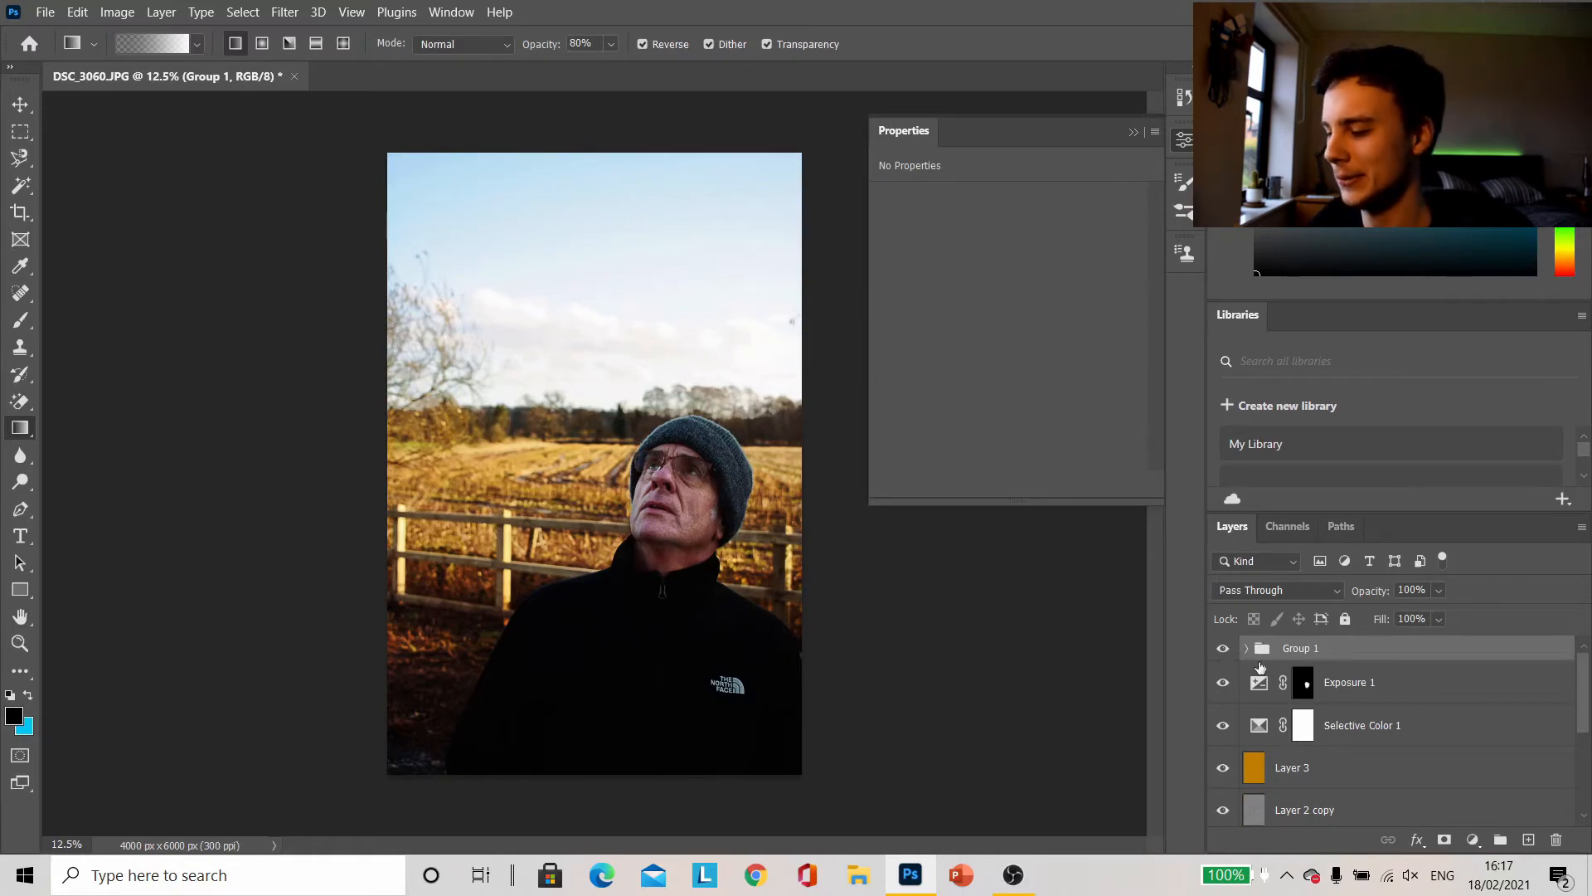
pyautogui.click(1247, 647)
pyautogui.click(1360, 724)
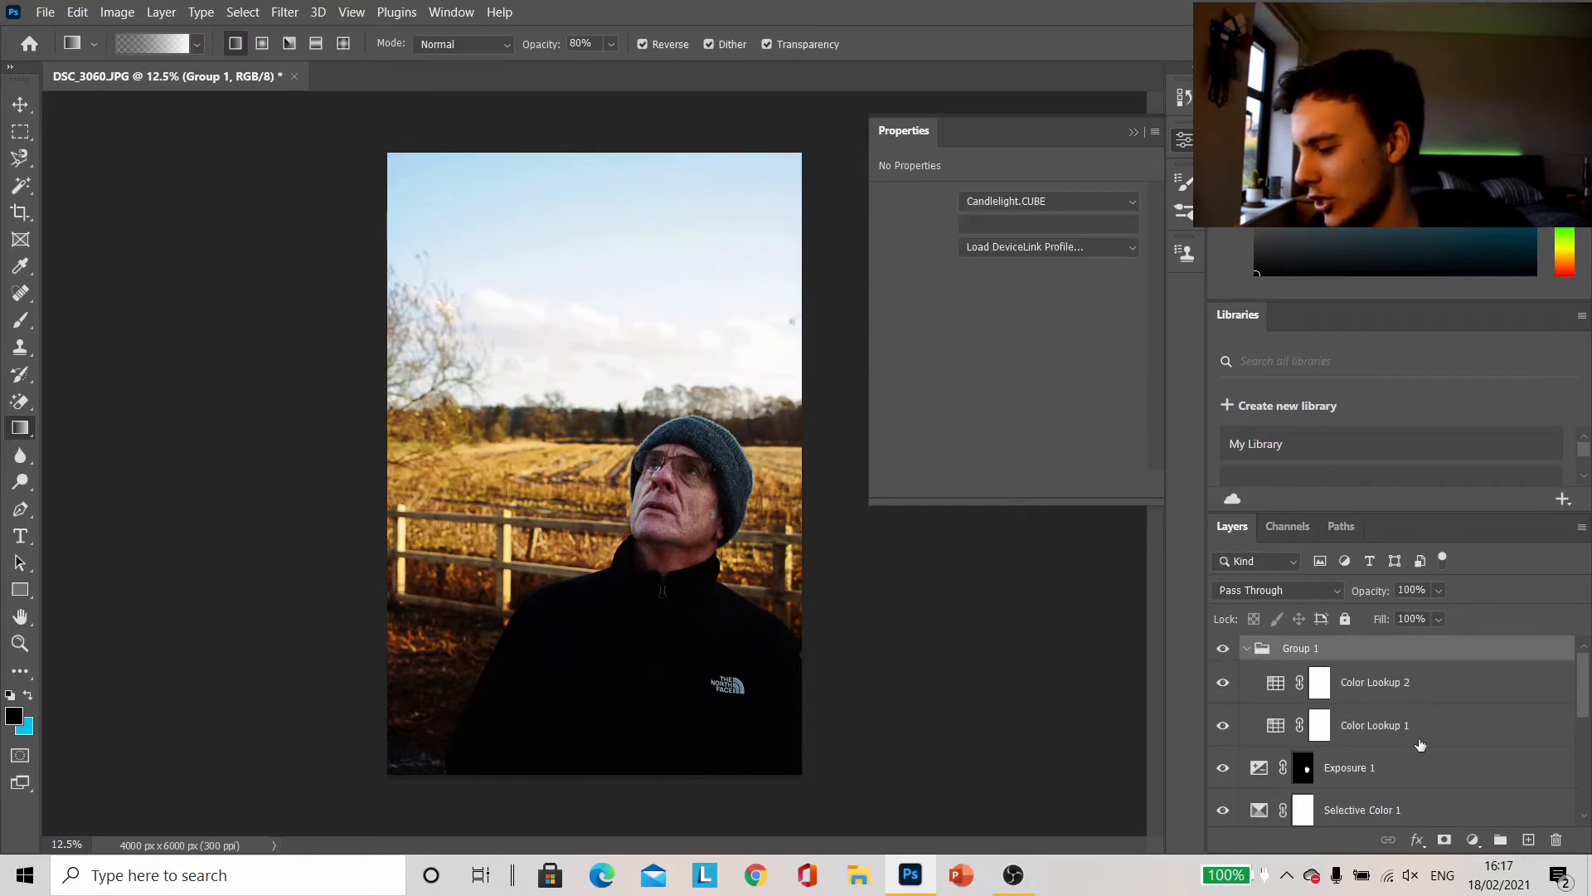